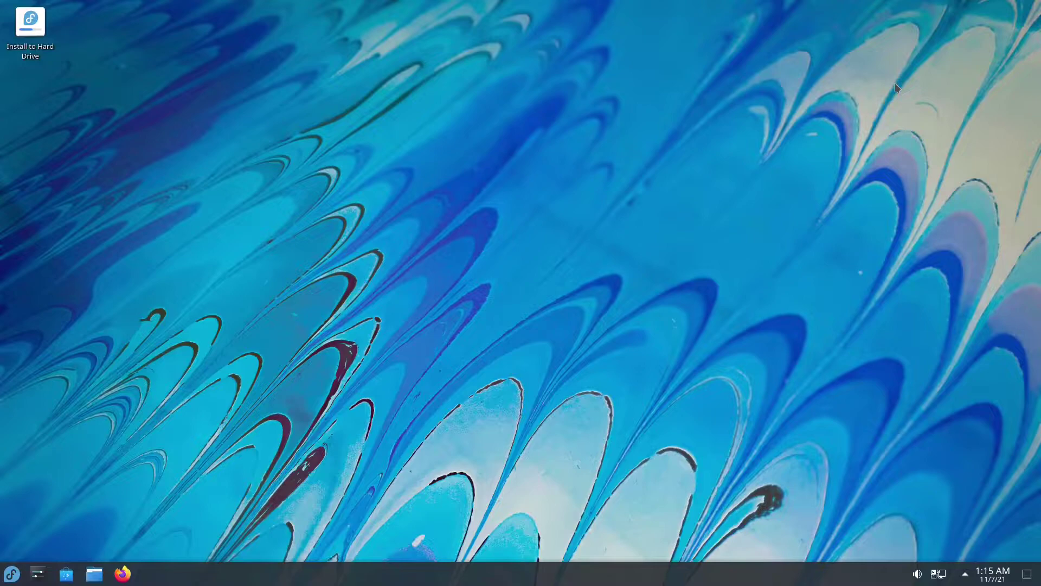
- Launch Konsole from a 'terminal' search, run uname -a to show kernel 5.14.10-300.fc35, then close it
key("super")
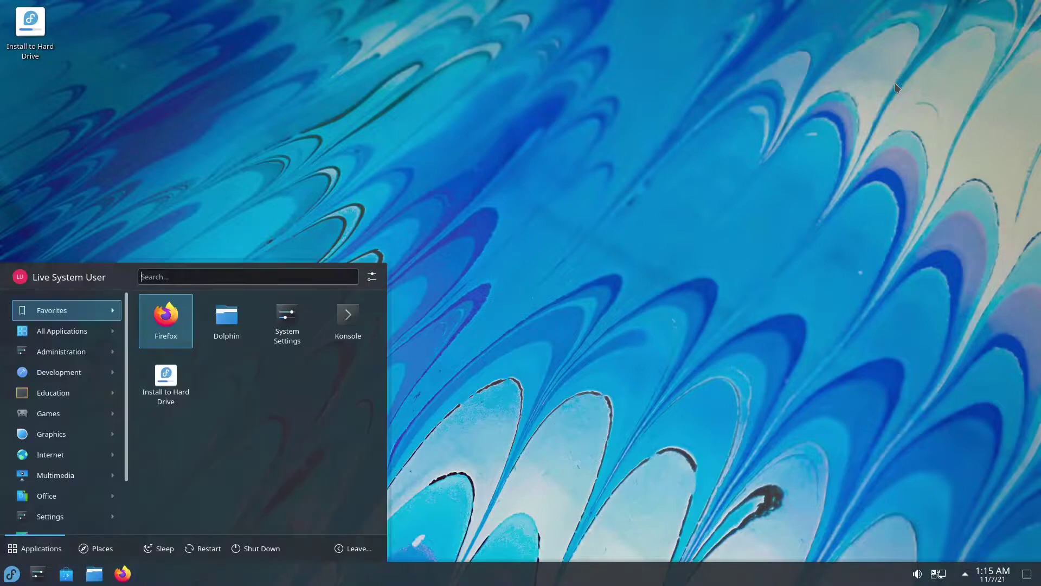
type("terminal")
key("Return")
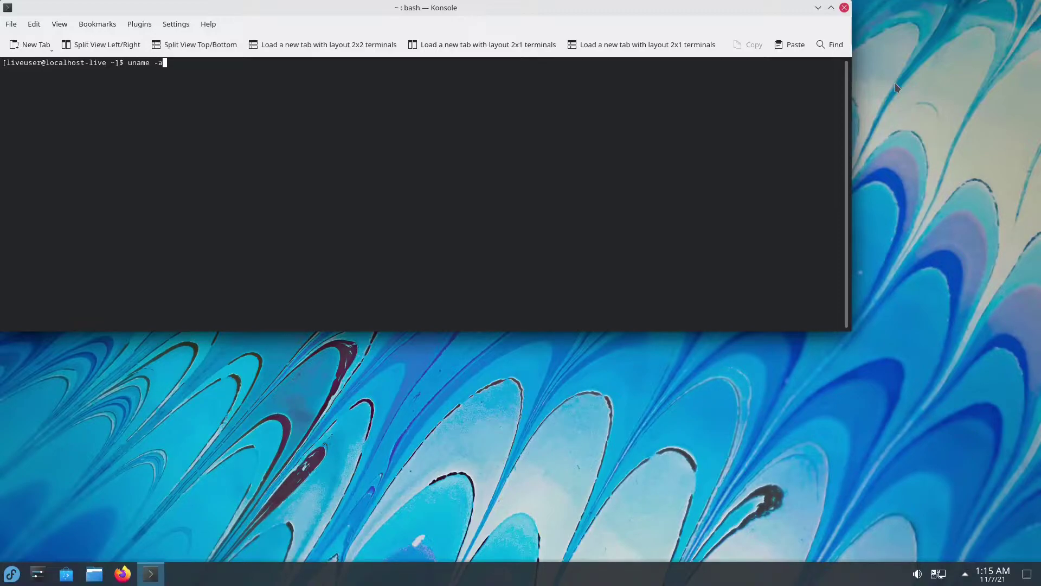
key("Return")
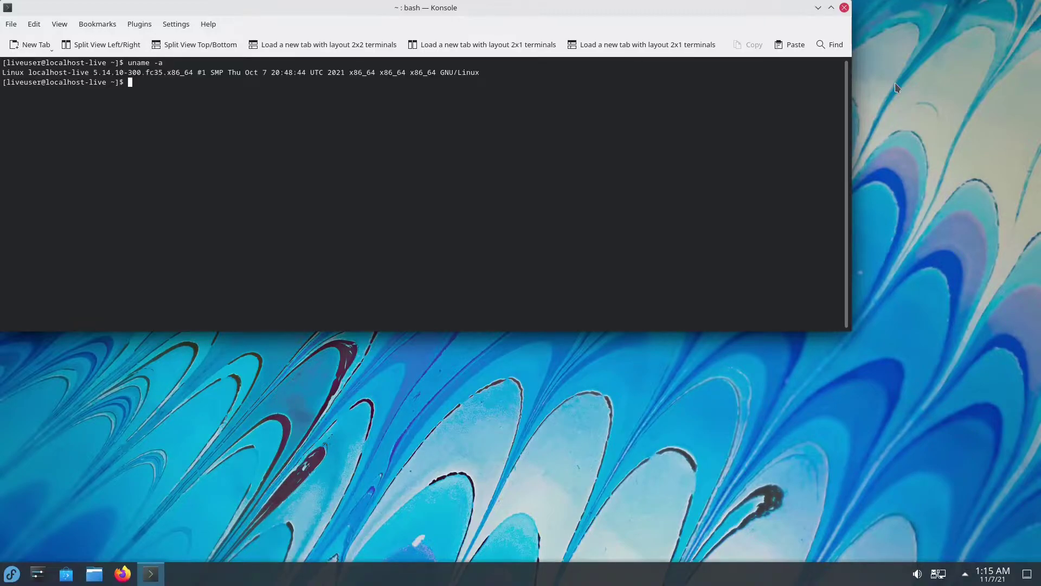
left_click(843, 8)
- Show the launcher's Graphics apps, then open the clock's November calendar with the 7th as today
key("super")
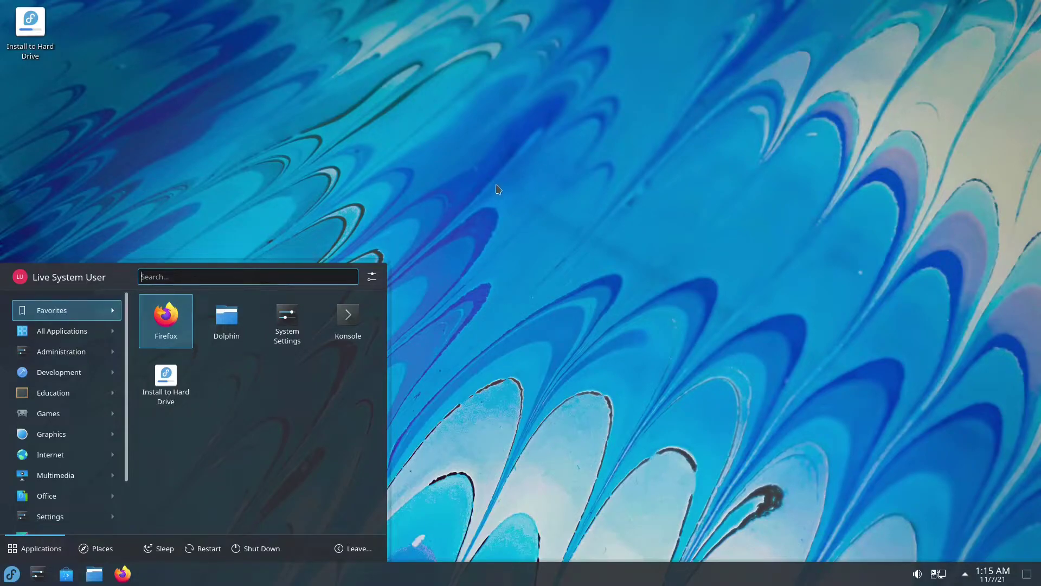
left_click(54, 434)
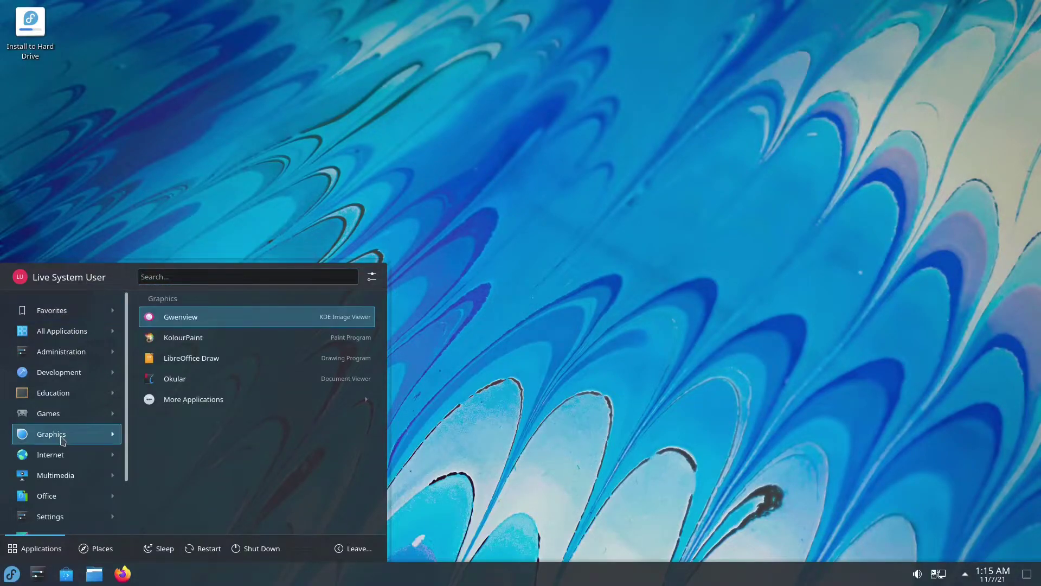
left_click(1001, 578)
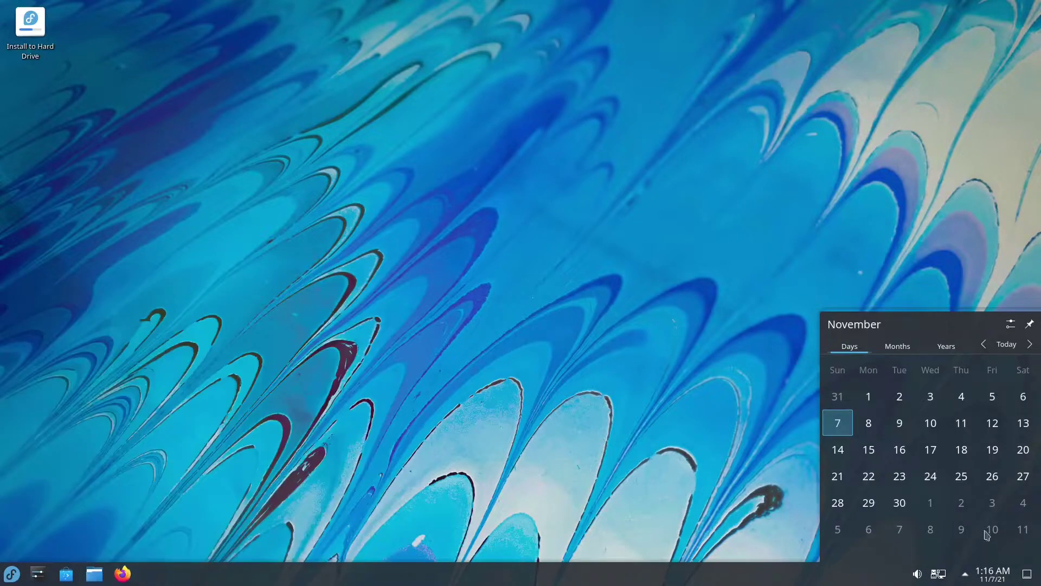
- Show the Status and Notifications tray panel, then dismiss it by clicking the desktop
left_click(965, 573)
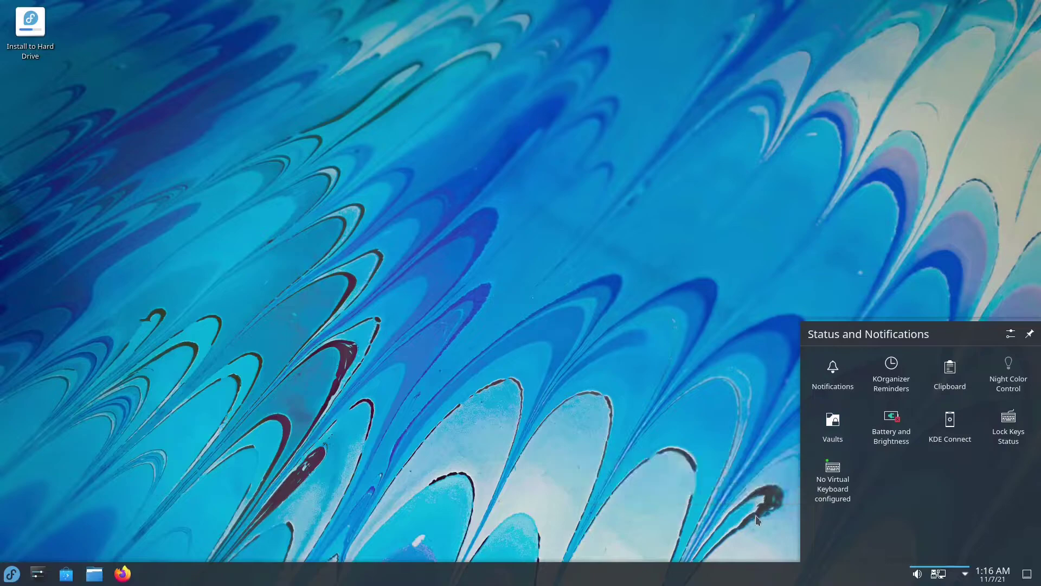
left_click(776, 529)
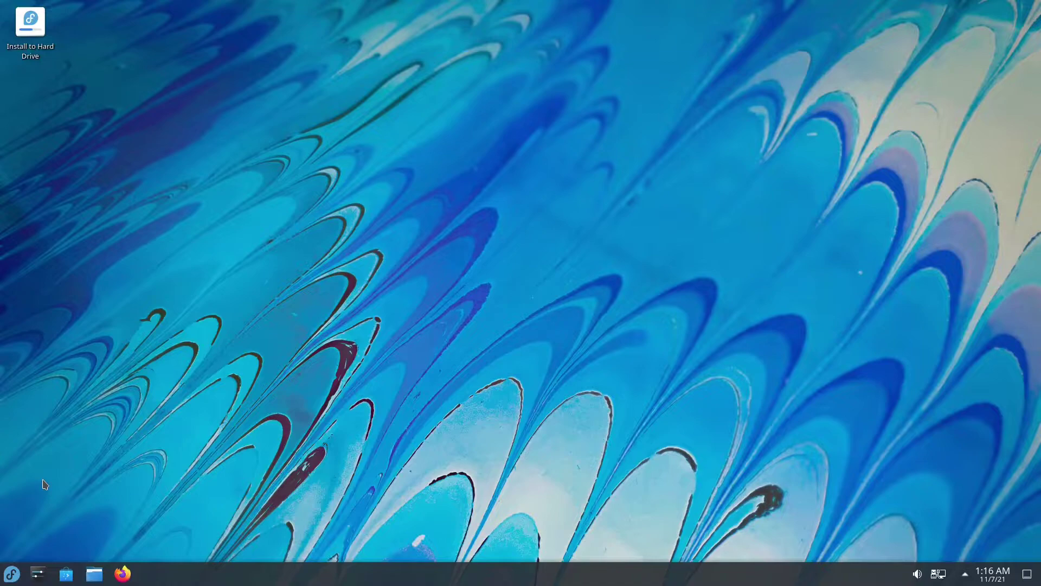
- Browse the launcher's app categories, then search 'about' to open Info Center's System Information page
left_click(11, 573)
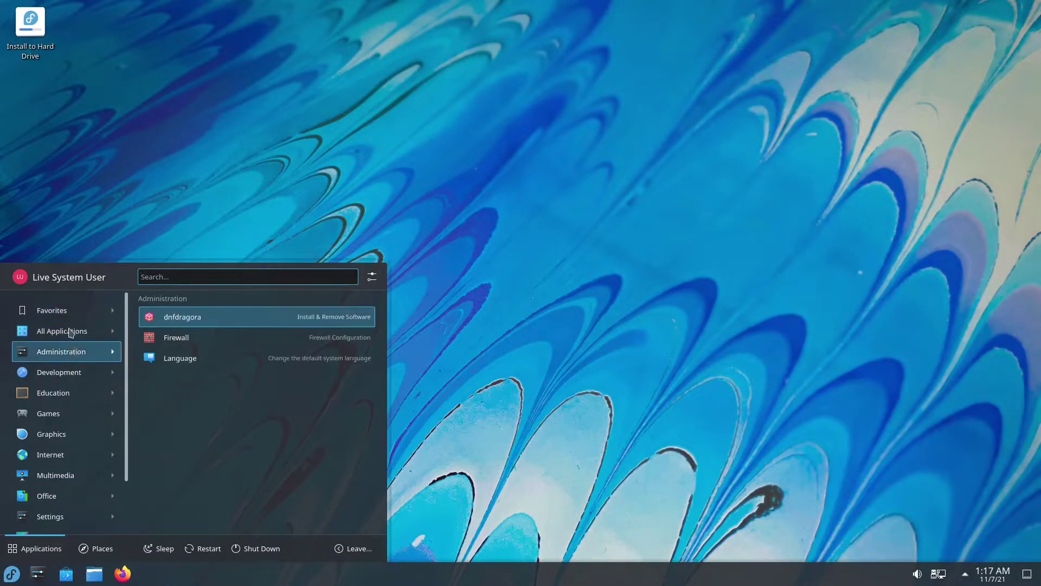
mouse_move(60, 338)
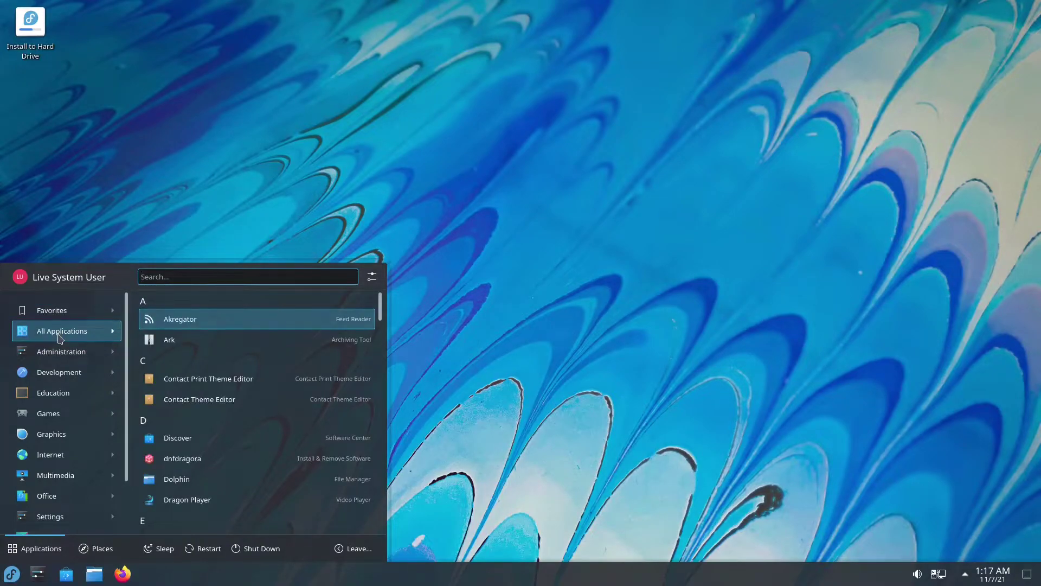
mouse_move(64, 356)
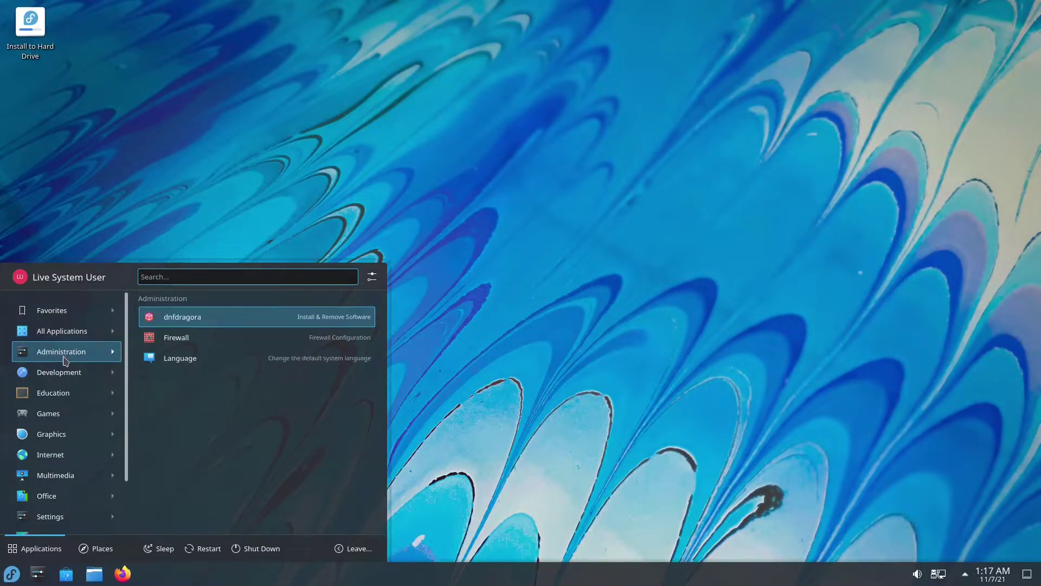
mouse_move(64, 402)
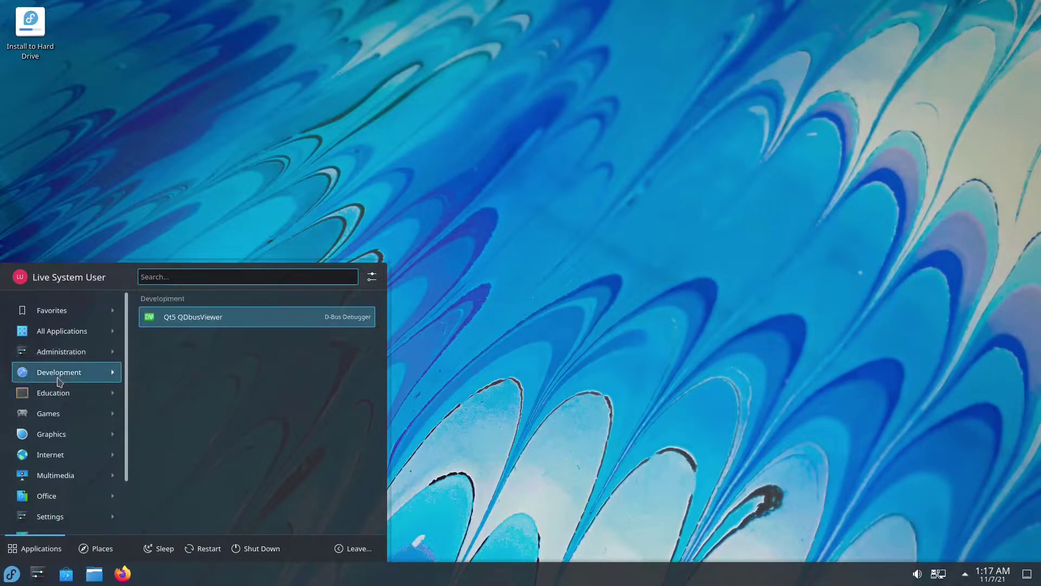
mouse_move(55, 442)
mouse_move(68, 482)
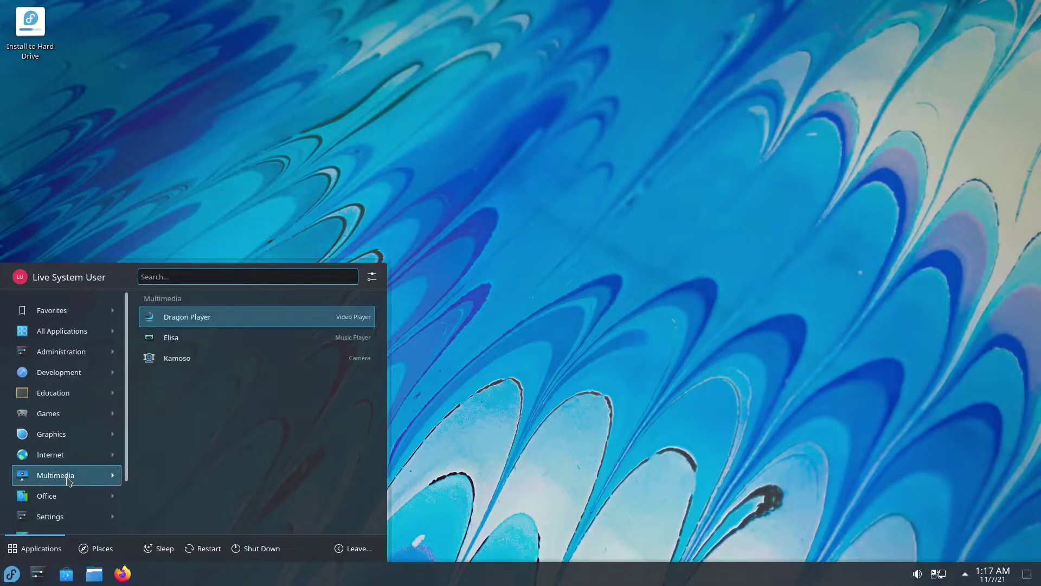
scroll(69, 481, "down", 3)
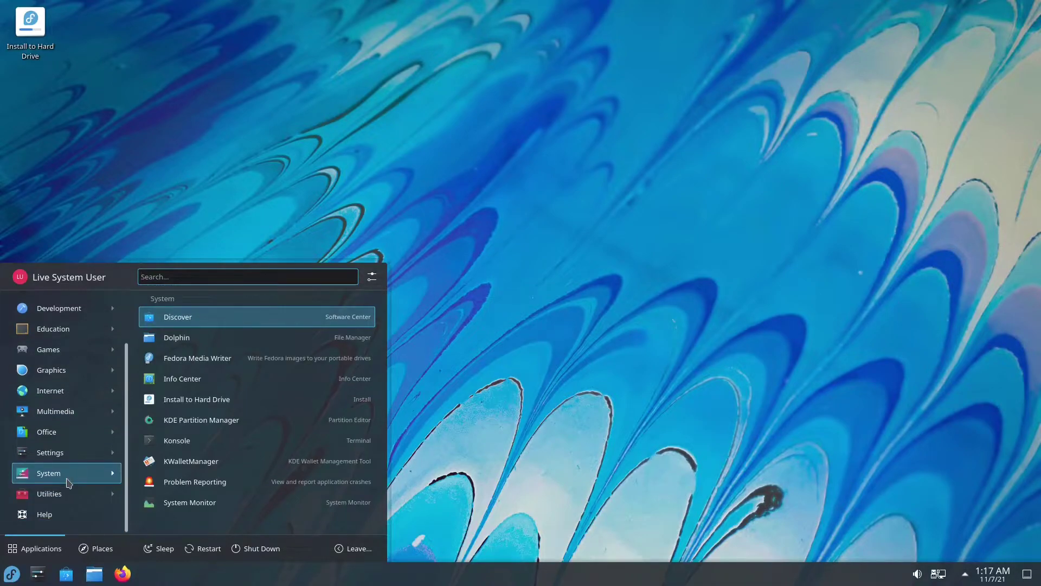
scroll(68, 482, "up", 3)
mouse_move(68, 459)
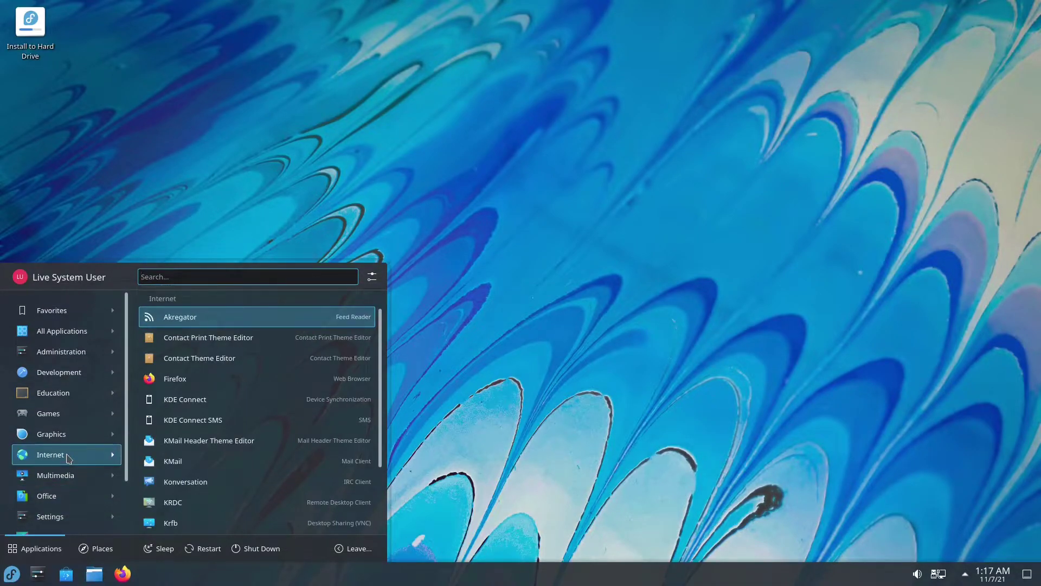
type("about")
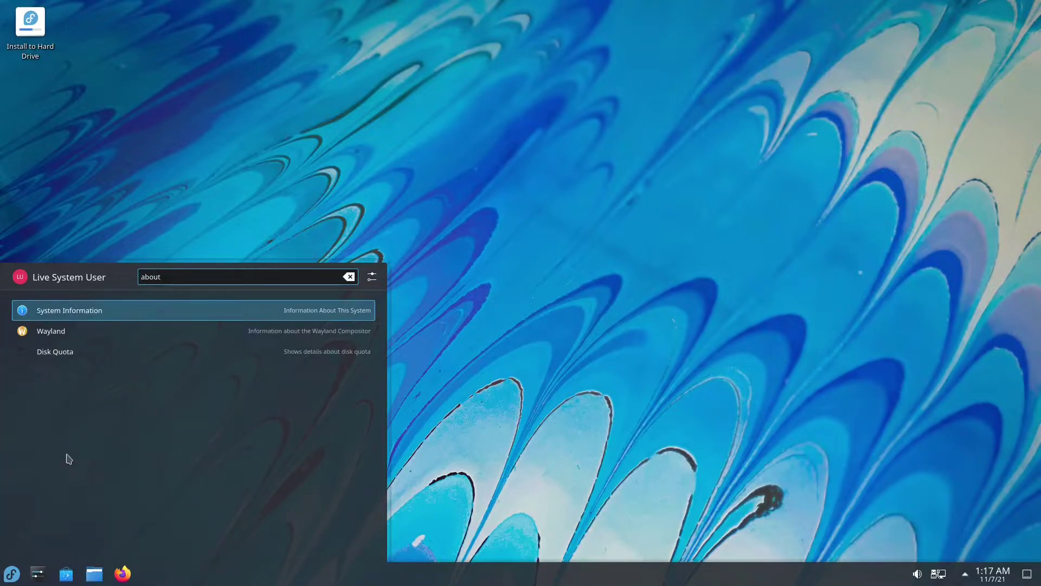
key("Return")
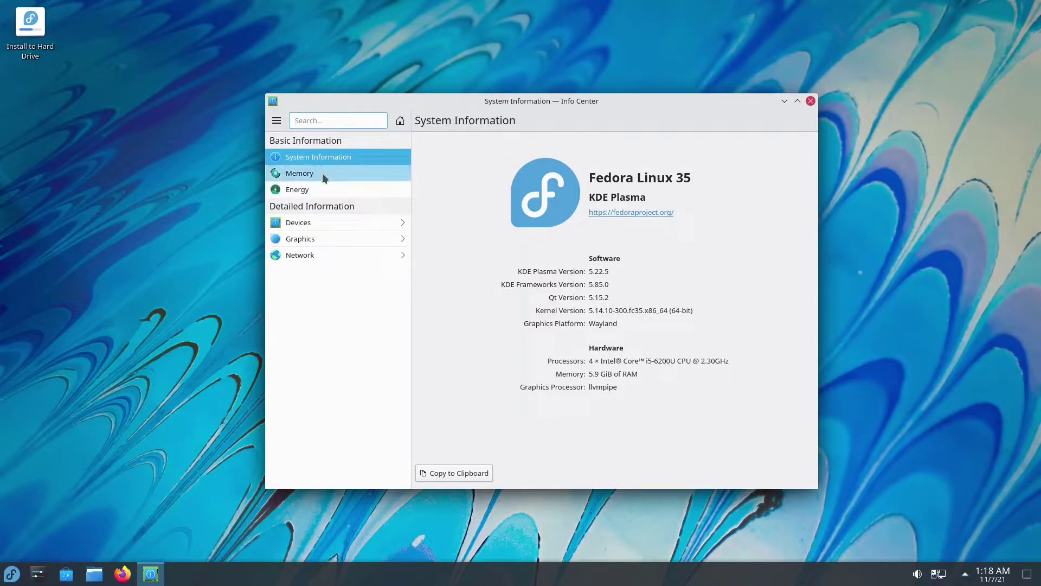
- View Info Center's Memory page, then the empty Energy Consumption Statistics page
left_click(301, 179)
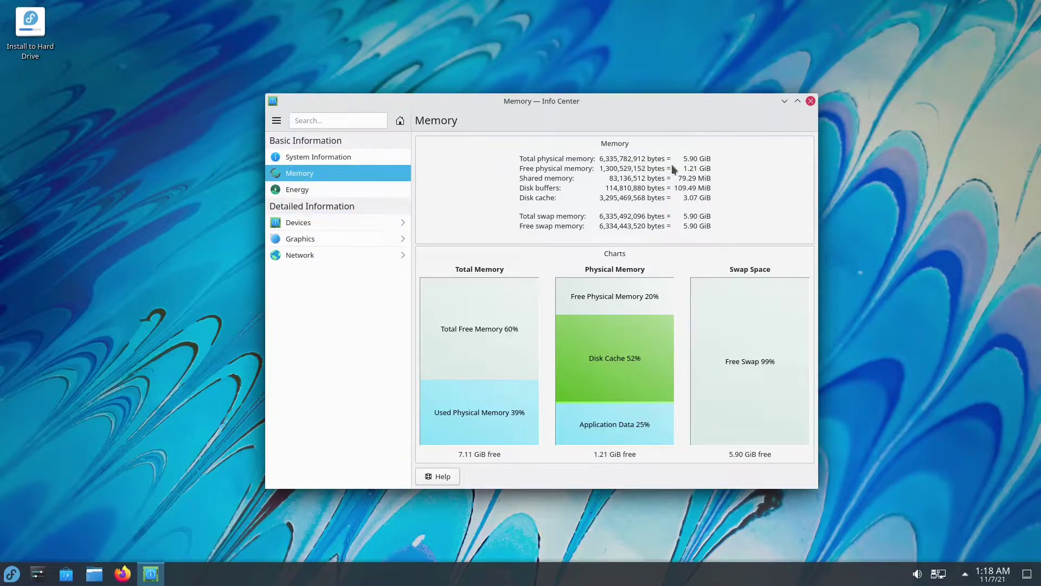
left_click(296, 191)
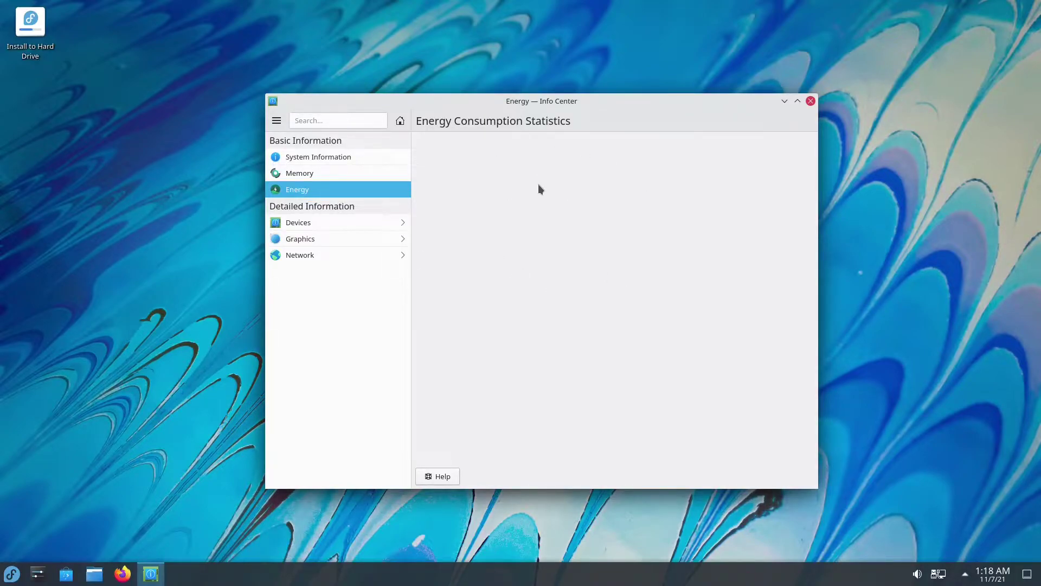
- Look through the Device Viewer and the OpenGL, Wayland and X-Server graphics pages, then close Info Center
left_click(303, 222)
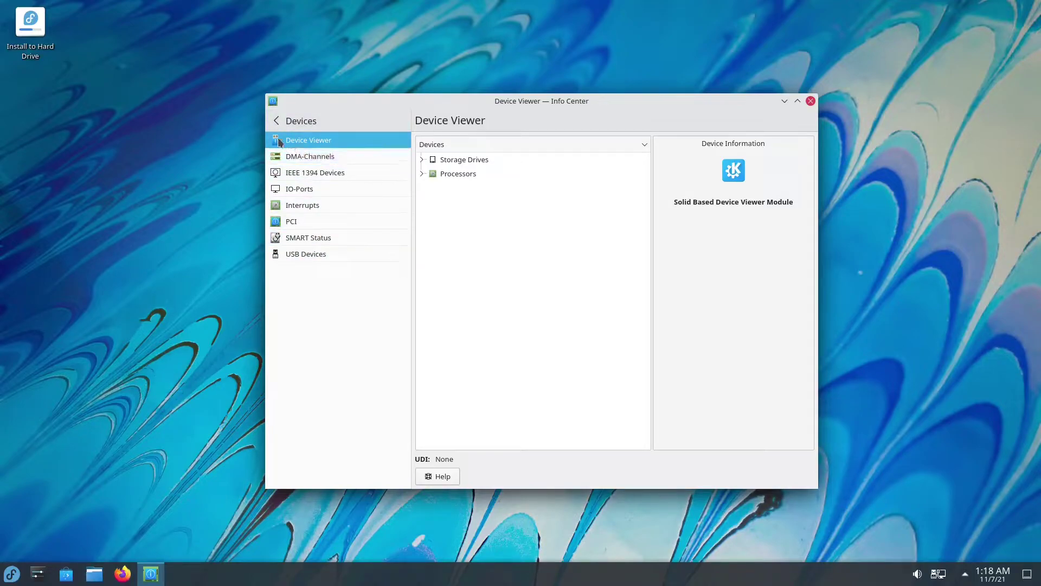
left_click(276, 122)
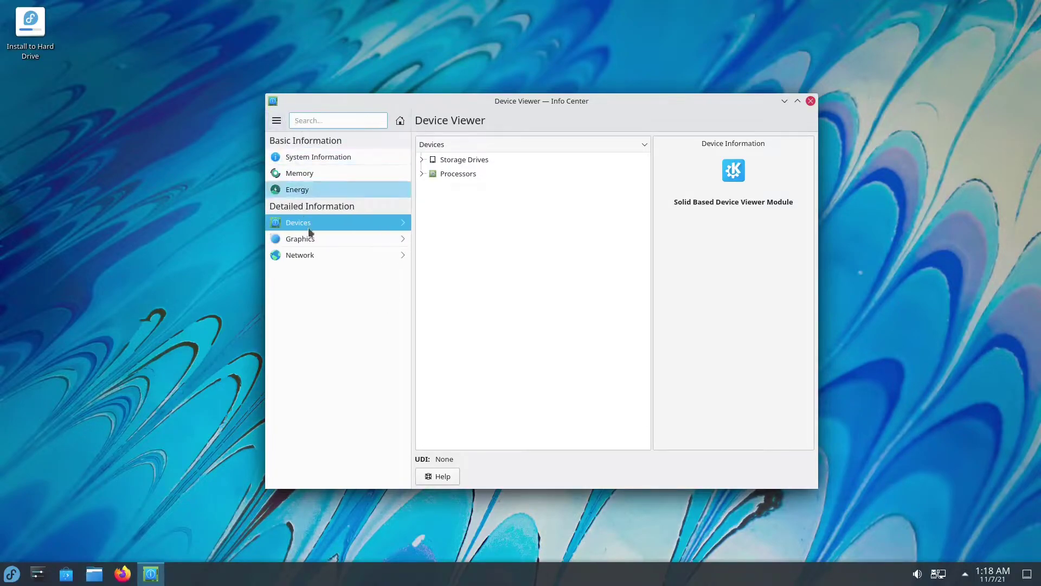
left_click(311, 241)
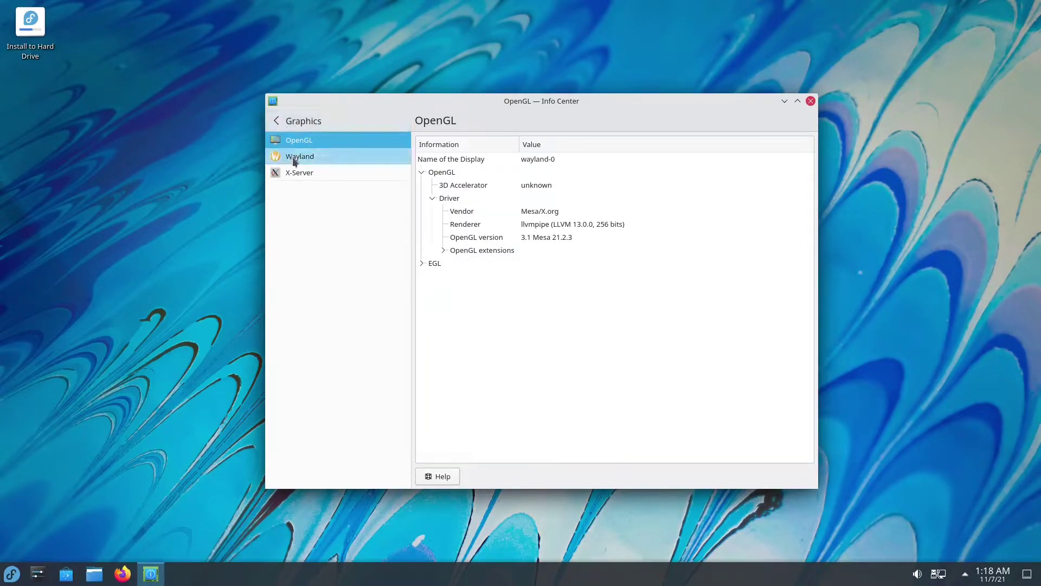
left_click(323, 156)
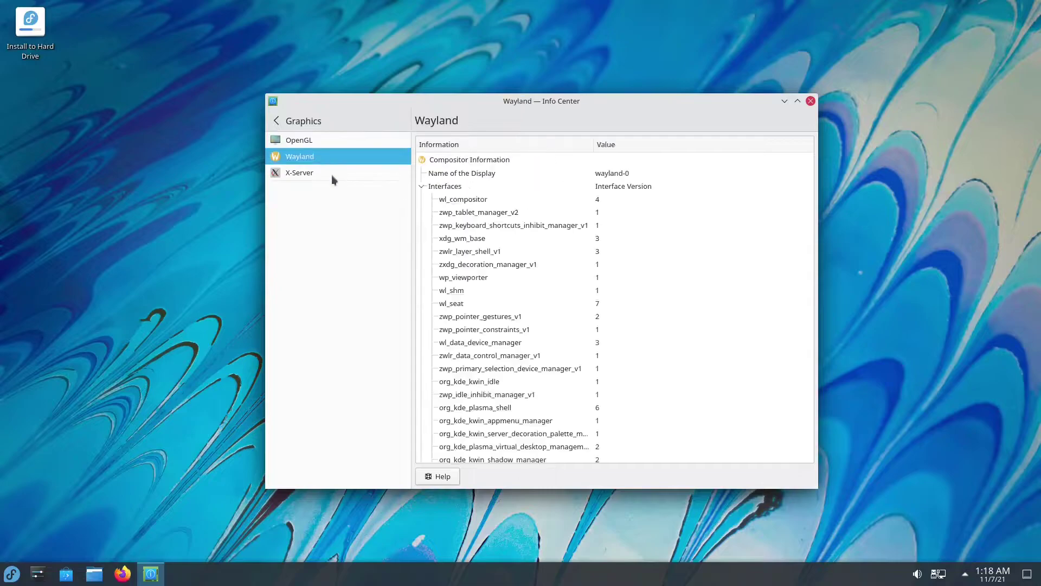
left_click(313, 178)
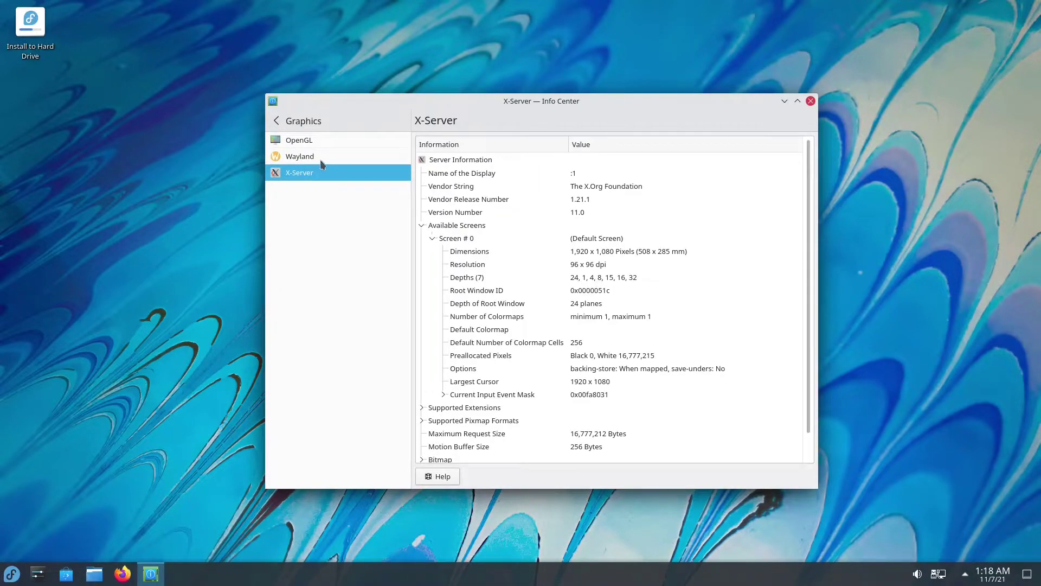
left_click(277, 120)
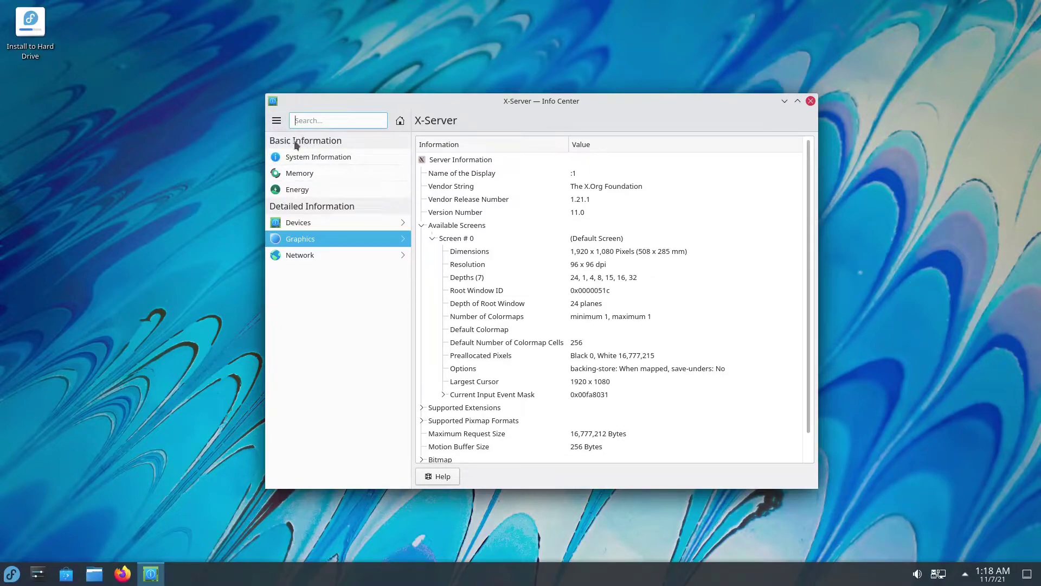
left_click(810, 101)
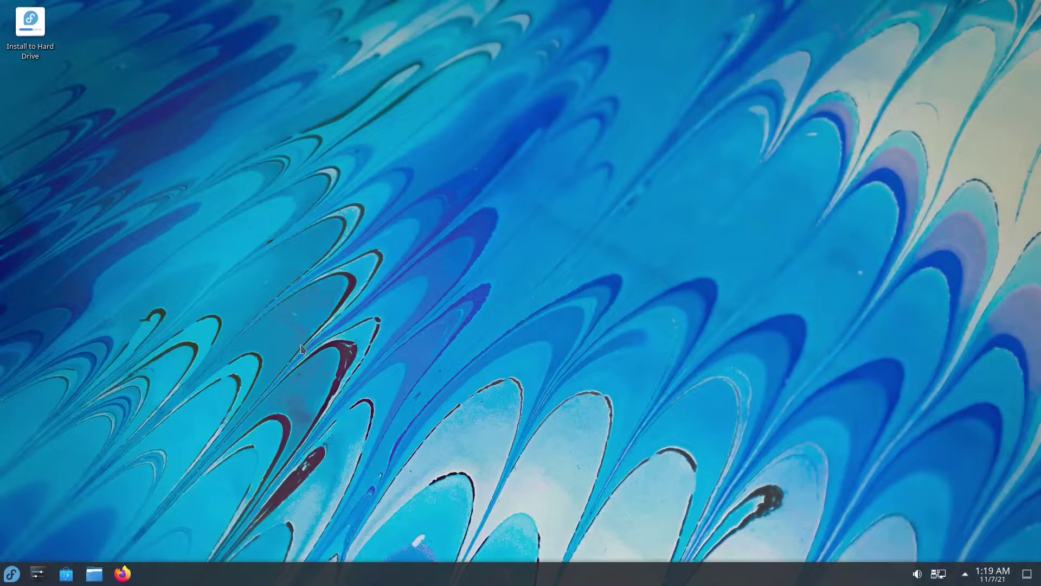
- Launch System Settings from a 'settings' search, centre its window, and pick Dark Theme in Quick Settings
left_click(6, 583)
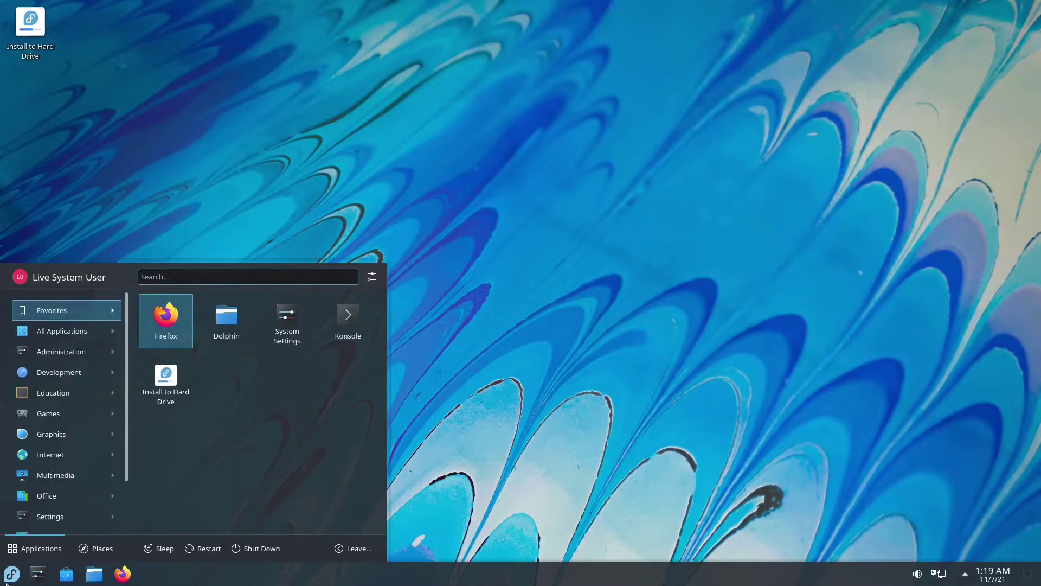
type("settings")
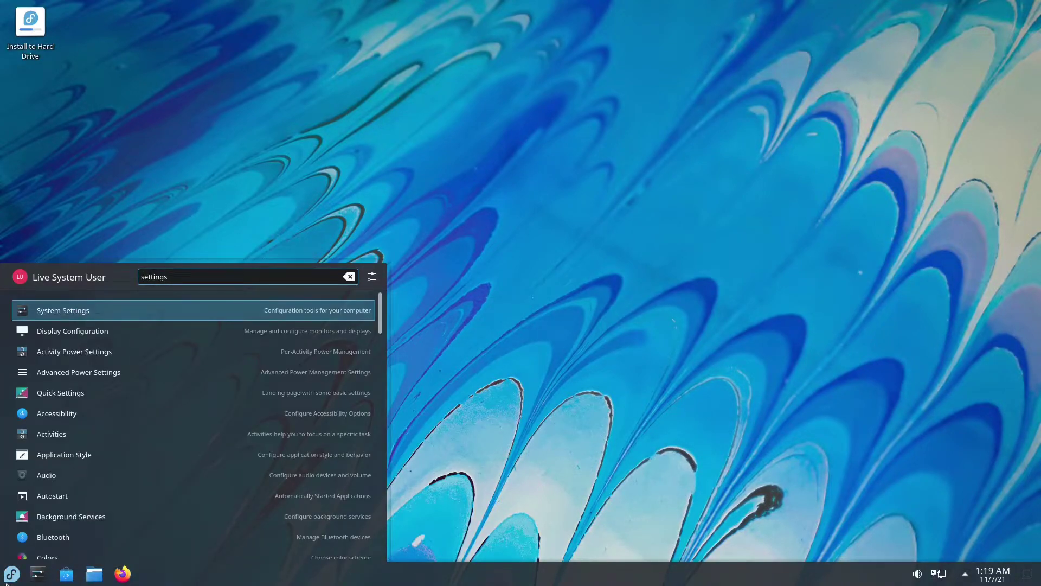
key("Return")
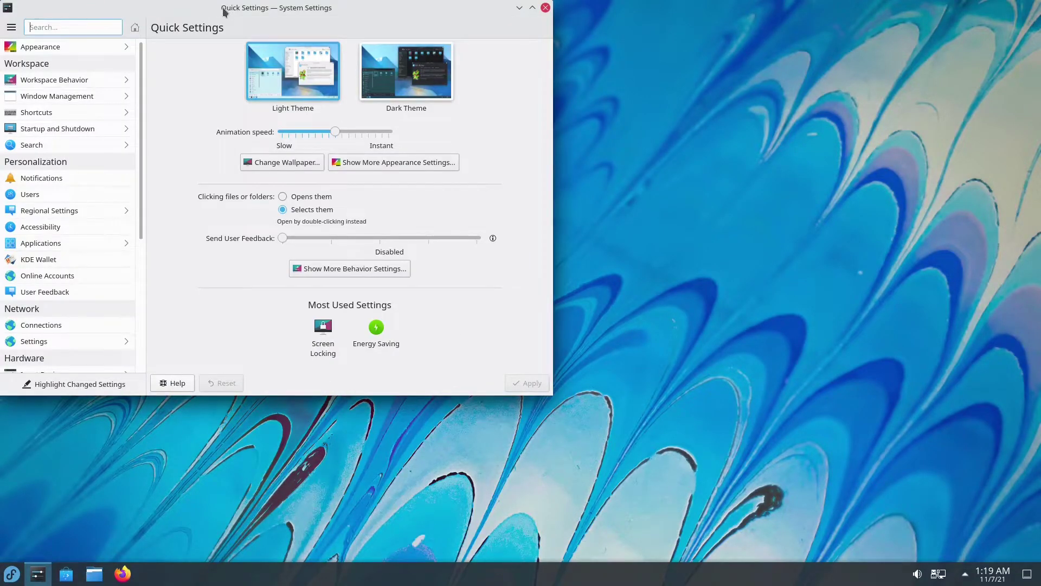
left_click_drag(224, 11, 584, 105)
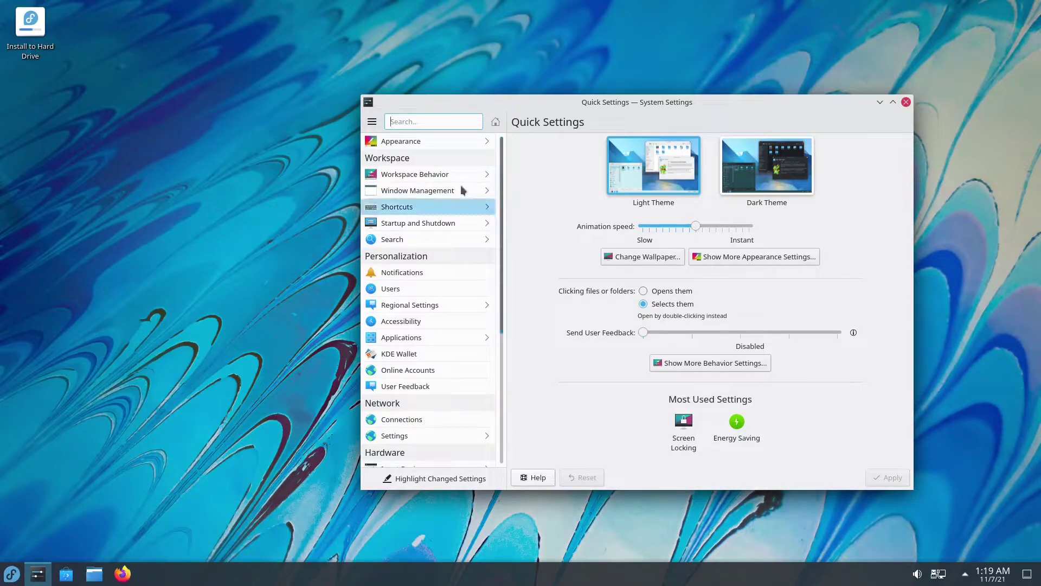
mouse_move(416, 143)
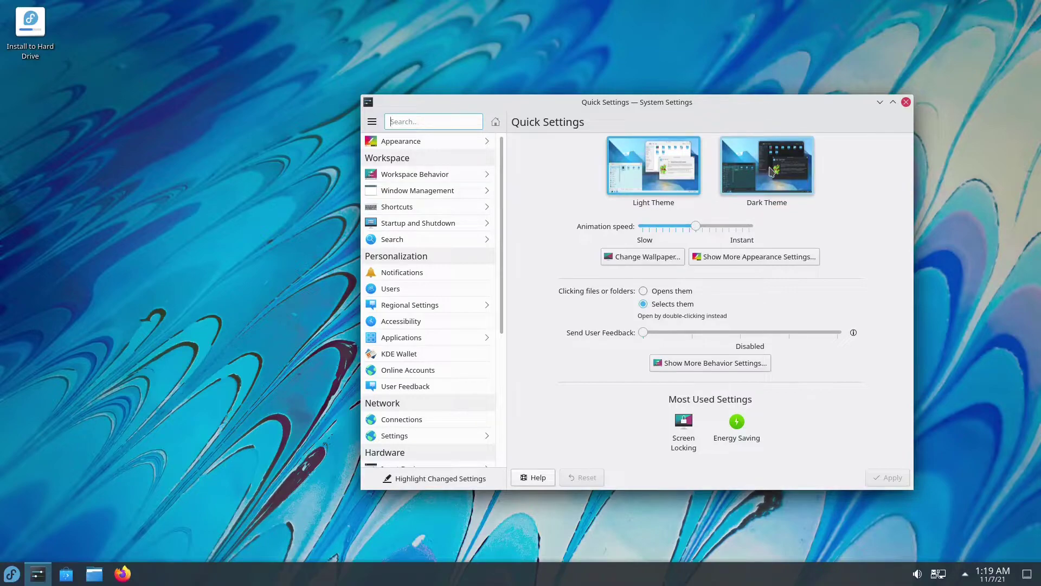
left_click(771, 172)
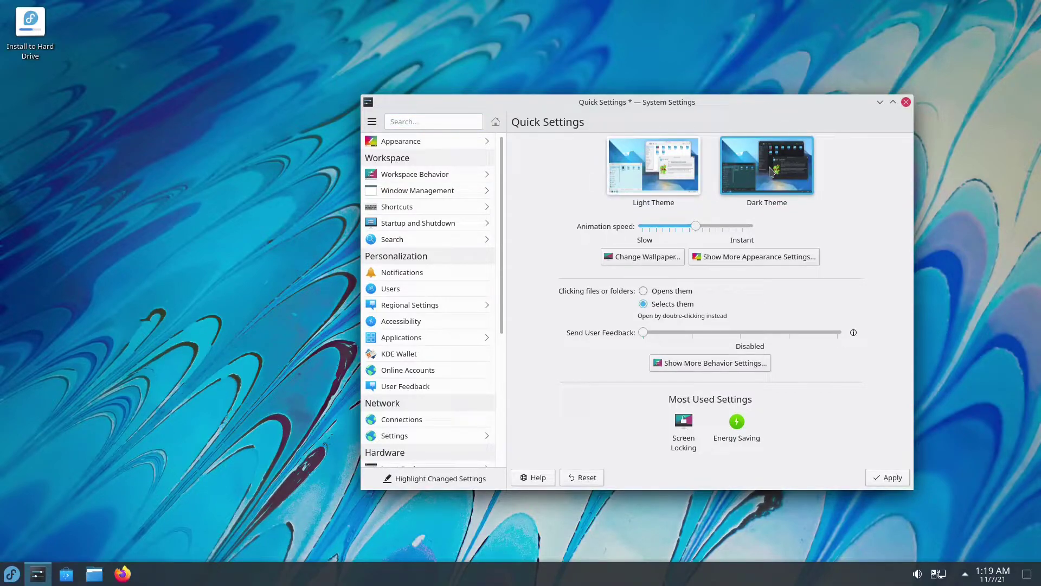
- Apply Dark Theme and set Send User Feedback to detailed system information and usage statistics
left_click(887, 478)
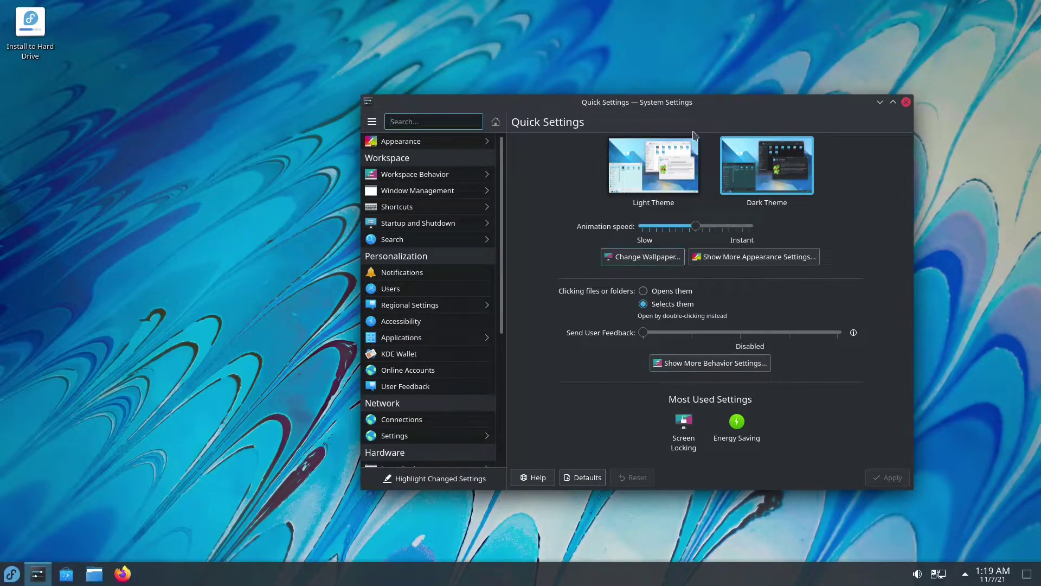
left_click_drag(672, 110, 583, 131)
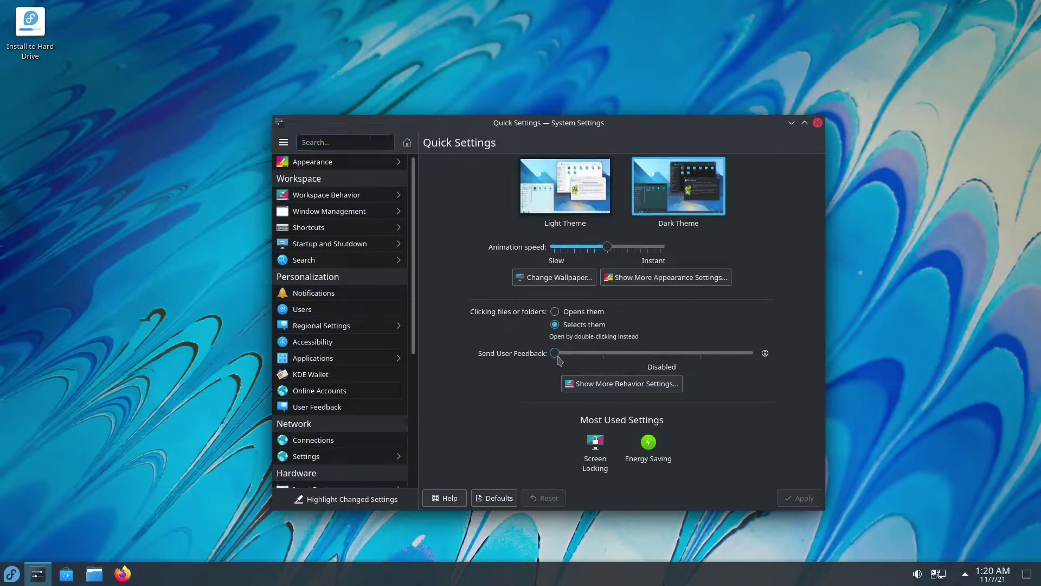
left_click_drag(559, 360, 688, 354)
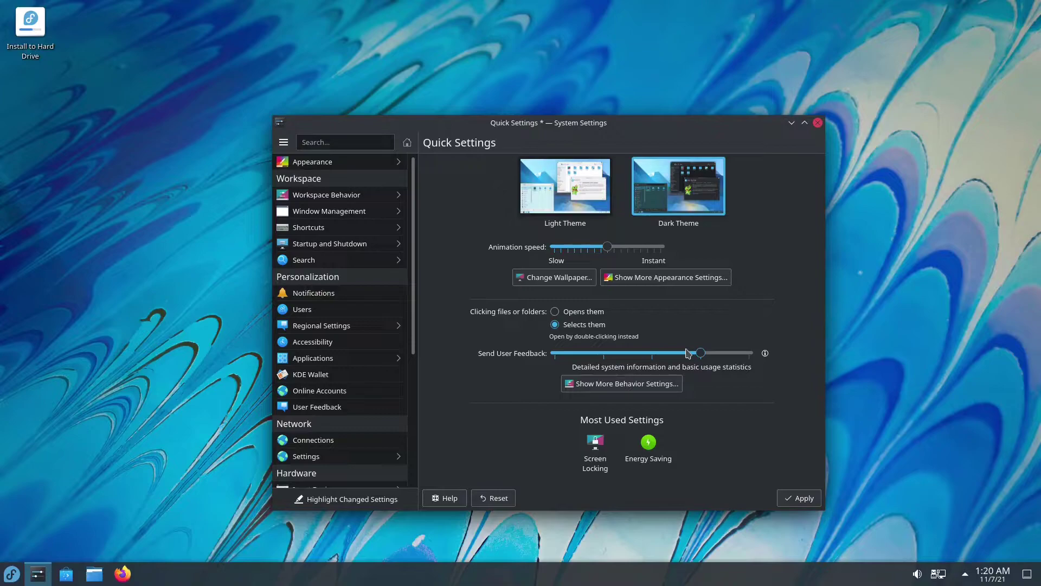
left_click_drag(688, 354, 736, 346)
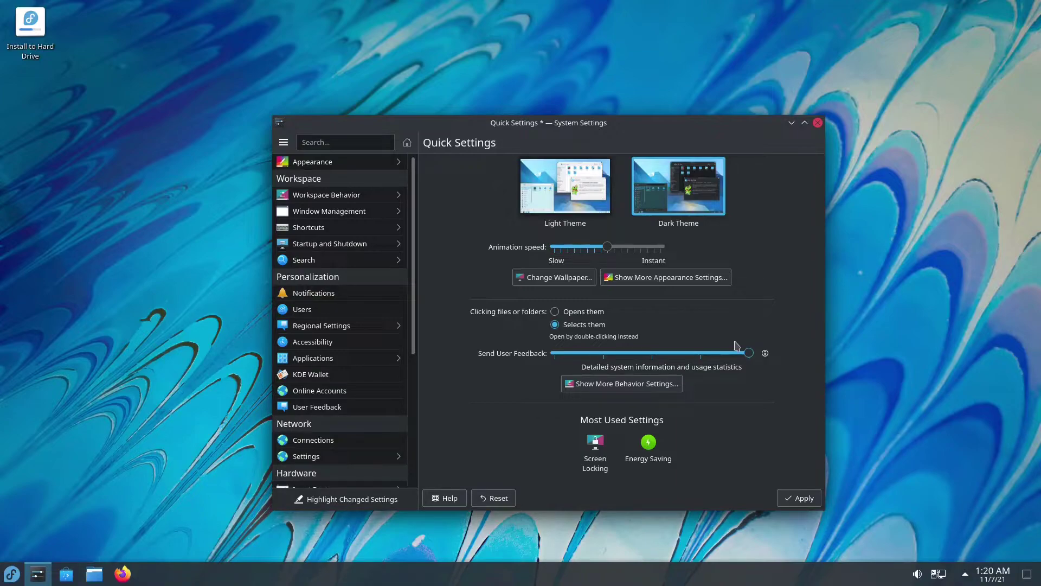
left_click(599, 386)
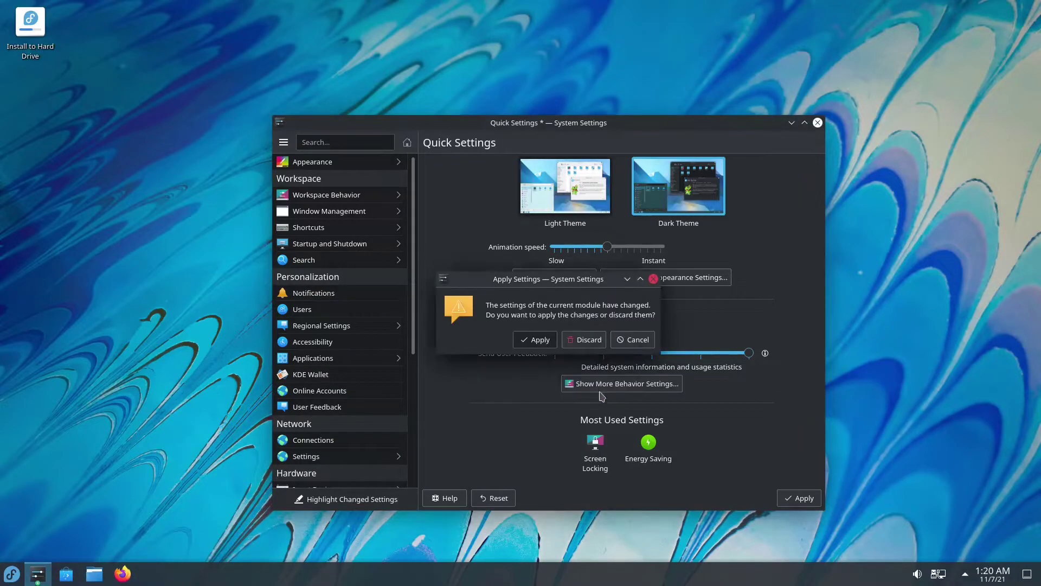
left_click(632, 340)
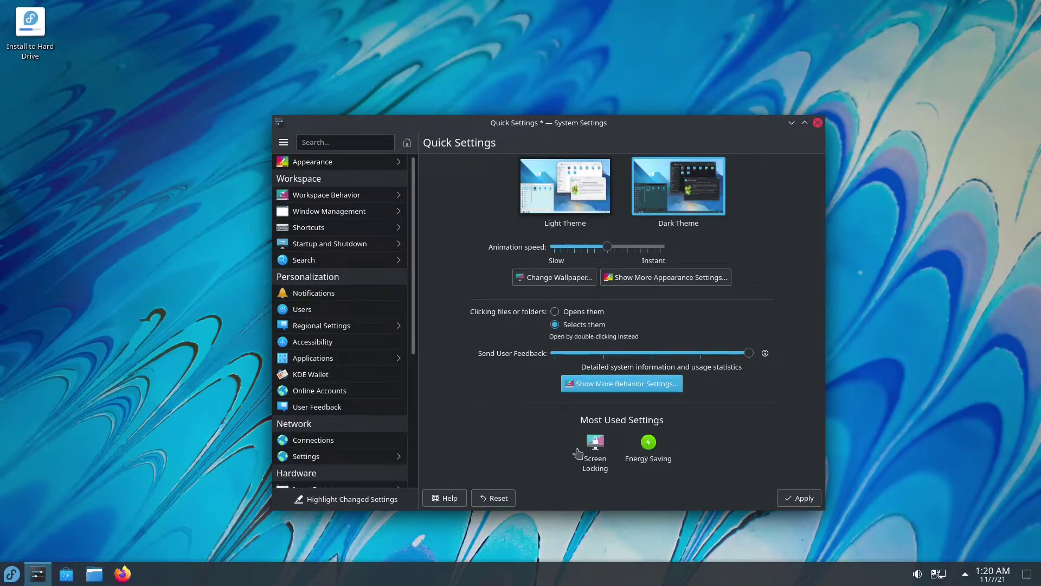
- Apply the pending feedback change and open the Energy Saving page, where screens switch off after 10 min
left_click(647, 442)
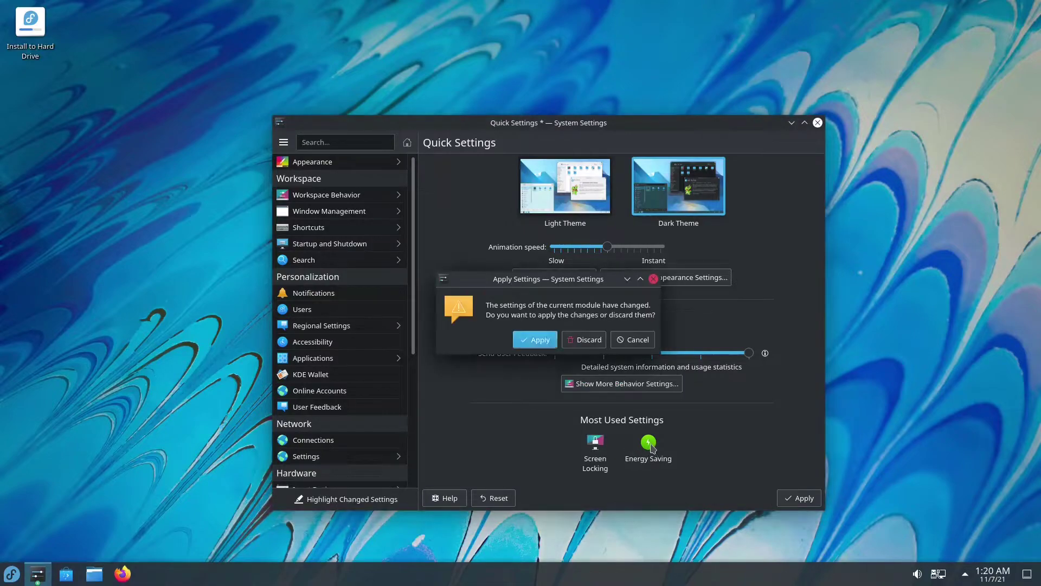
left_click(533, 341)
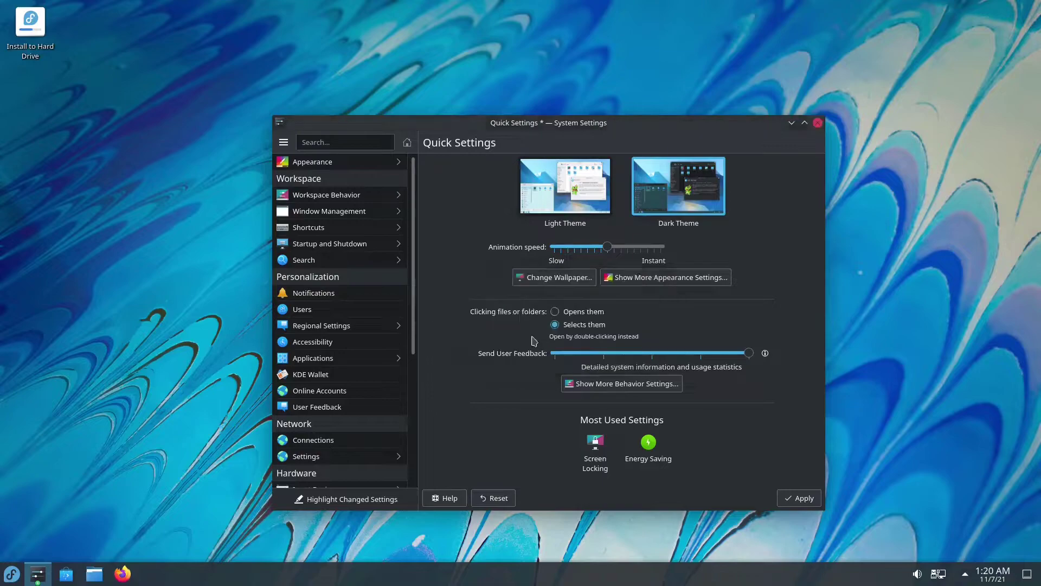
left_click(648, 443)
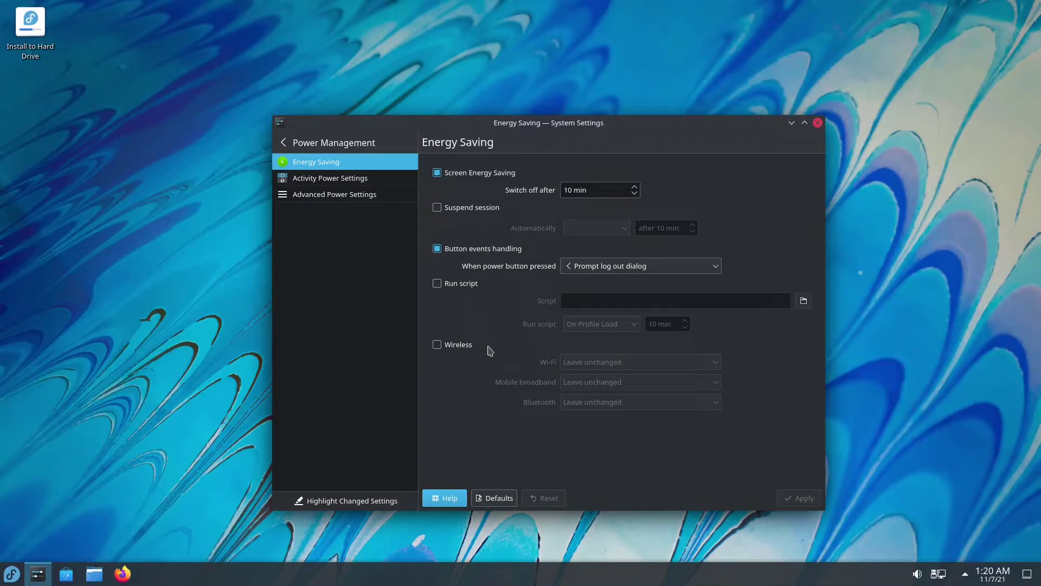
left_click(284, 142)
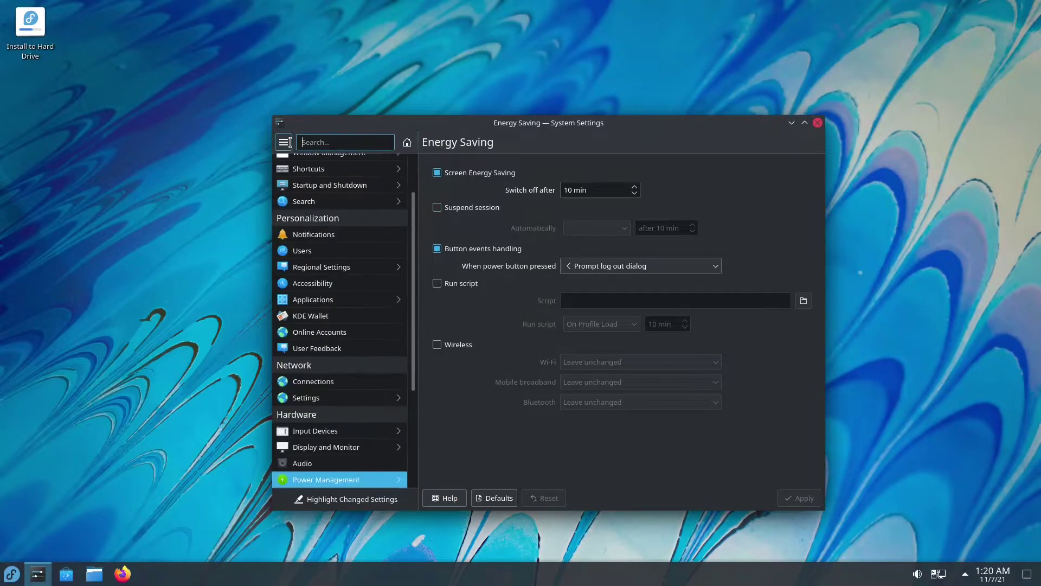
scroll(304, 233, "up", 2)
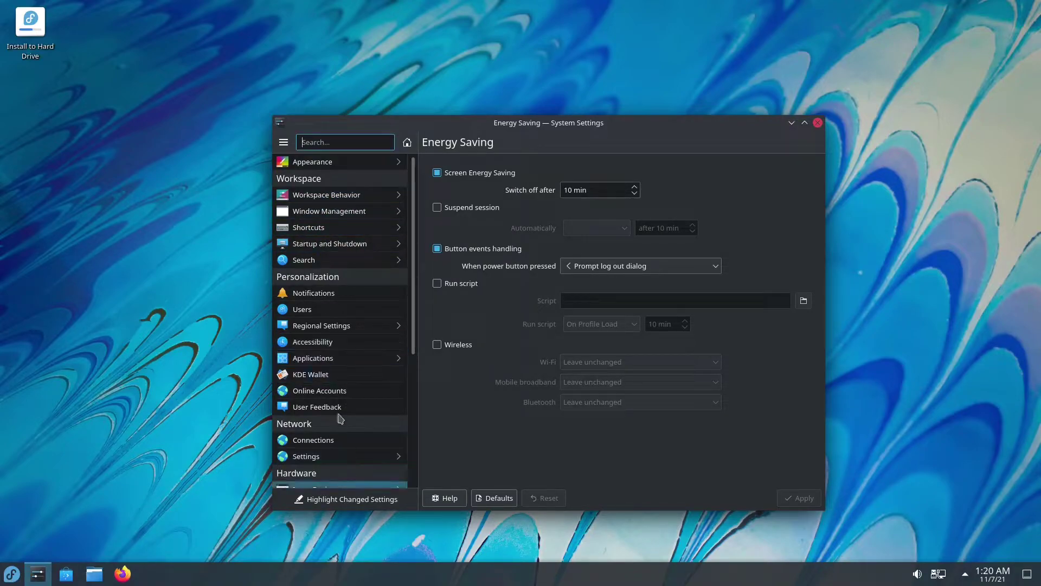
mouse_move(348, 216)
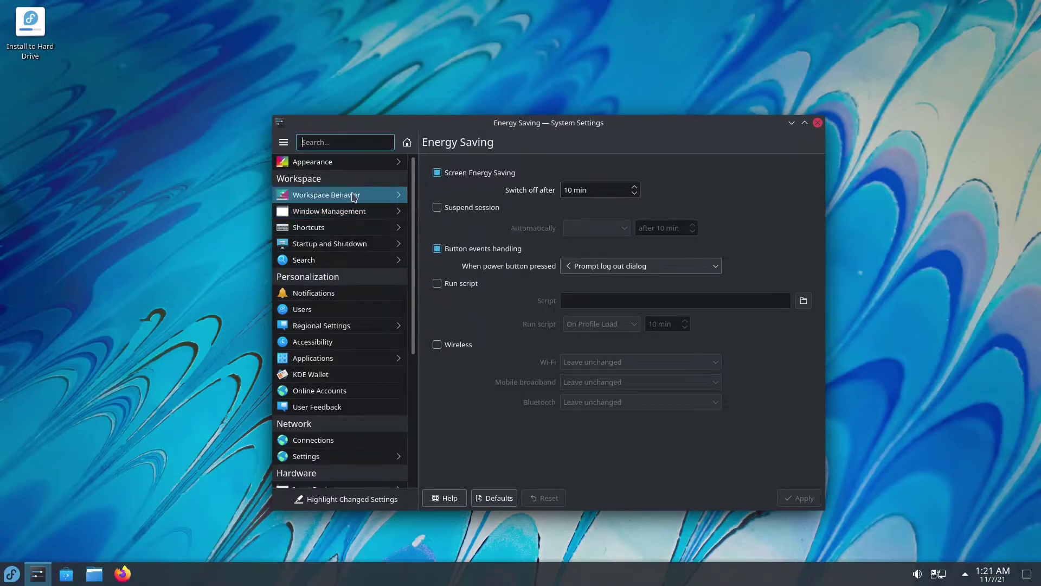
- Open Workspace Behavior and view its Desktop Effects and Screen Edges pages
left_click(353, 196)
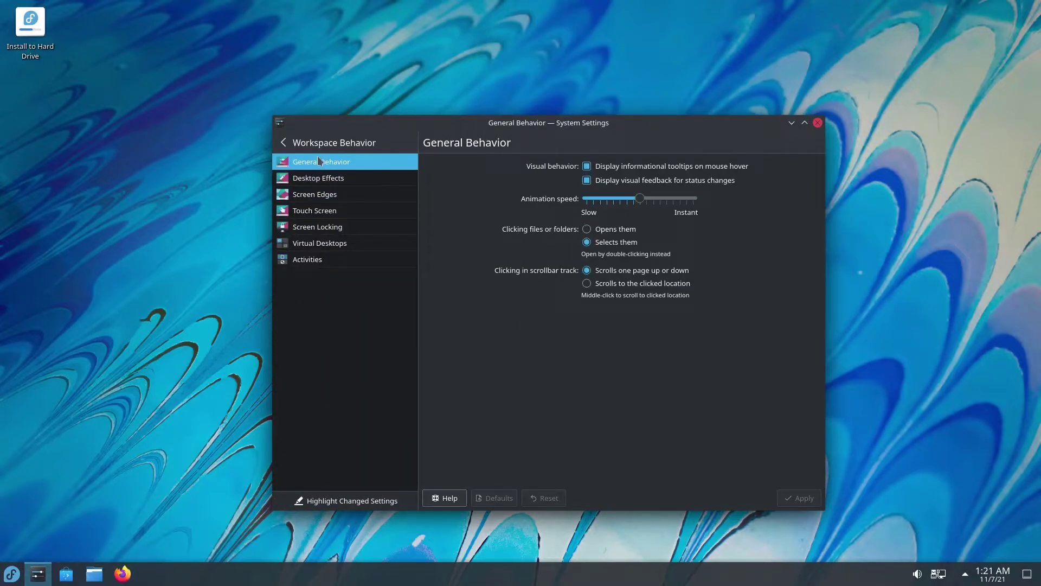
left_click(289, 182)
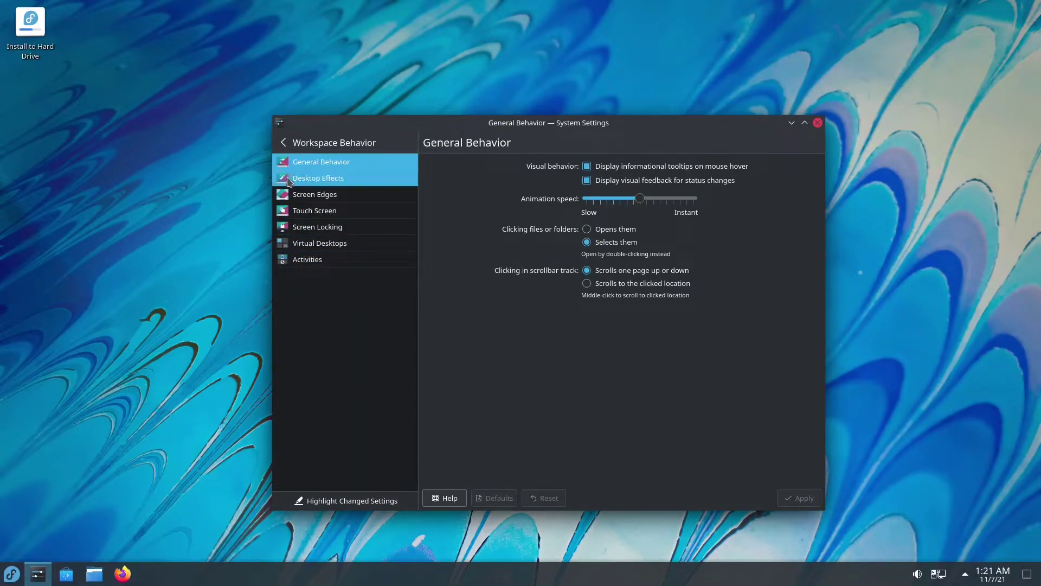
left_click(318, 199)
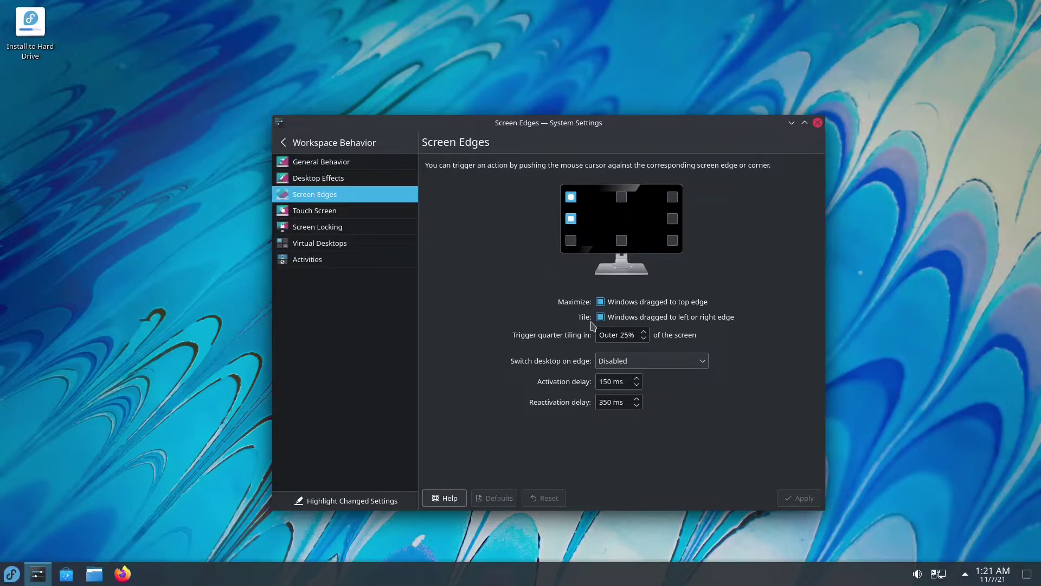
- Return to the main settings categories and scroll down through the list
left_click(284, 143)
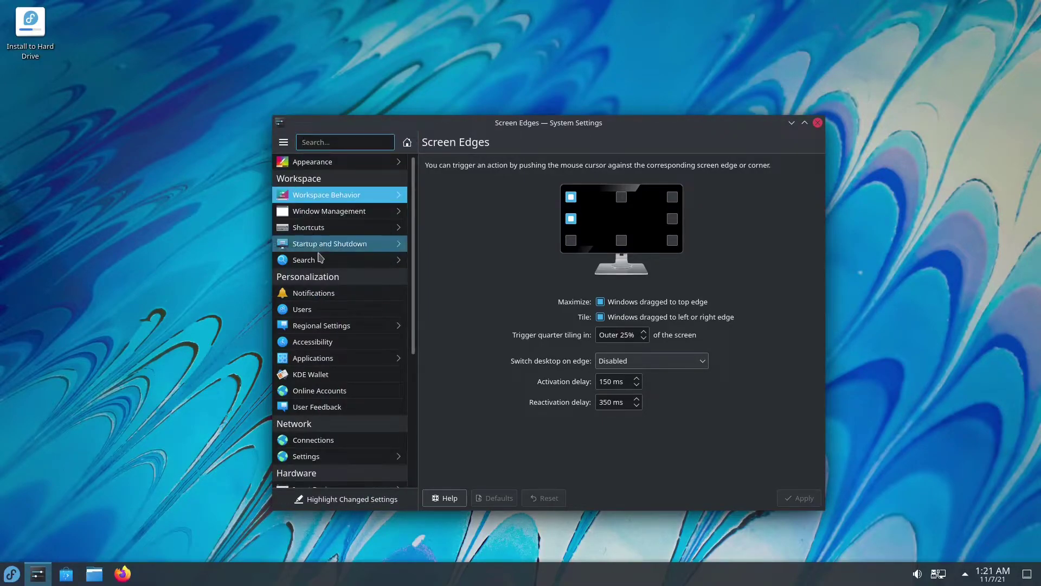
mouse_move(337, 250)
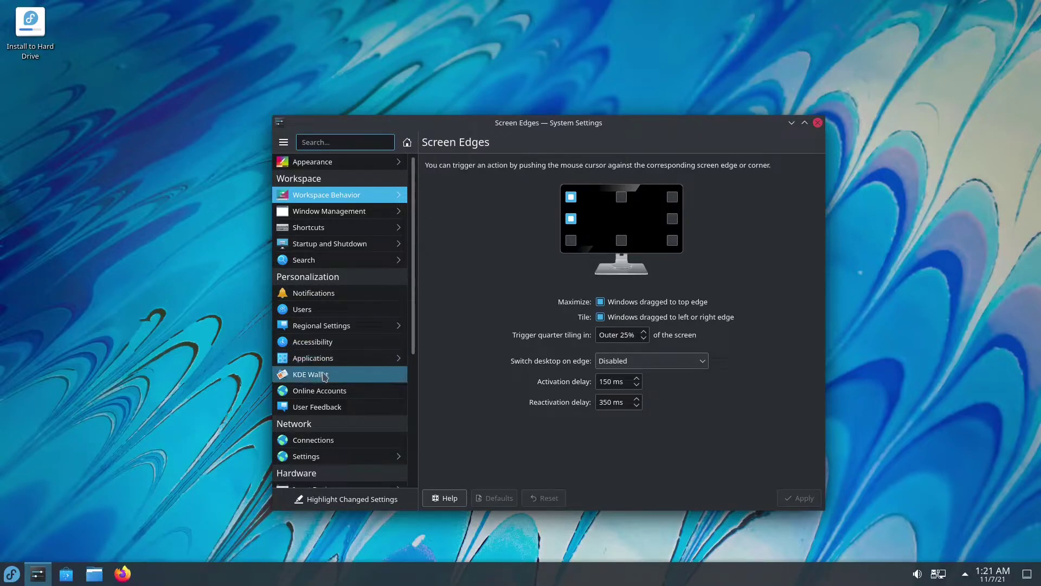
scroll(321, 416, "down", 2)
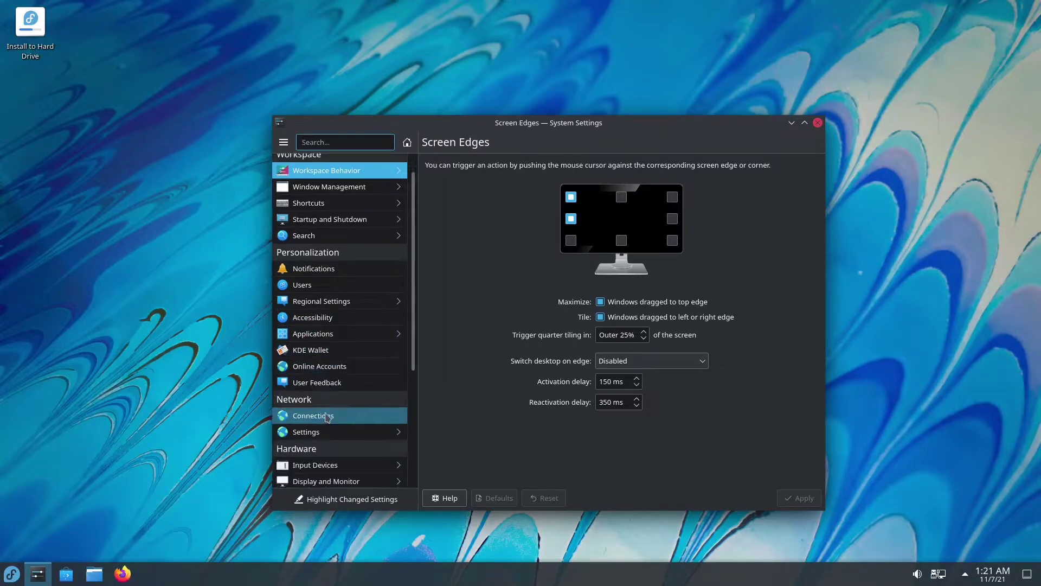
scroll(322, 416, "down", 1)
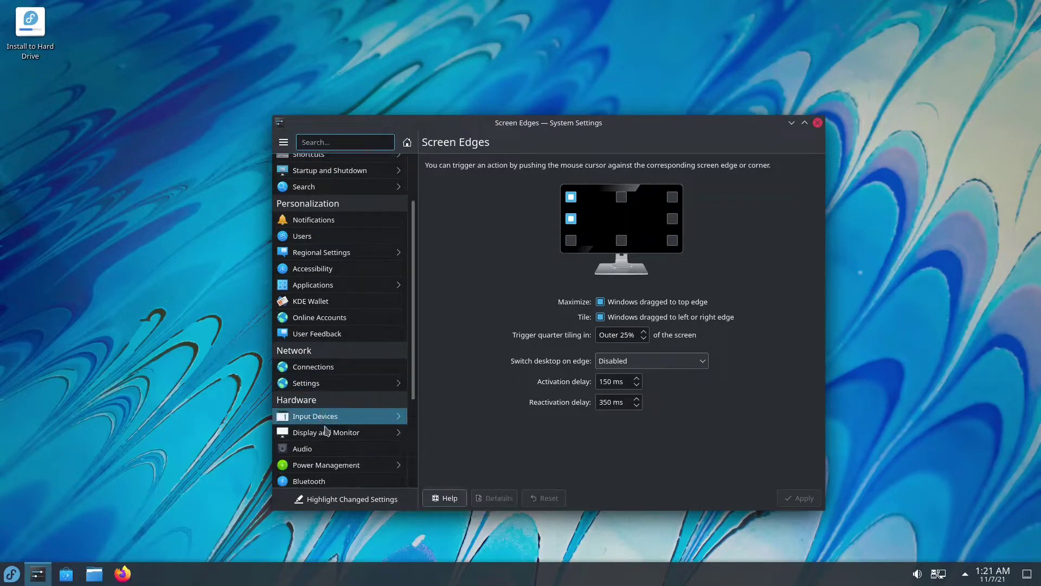
scroll(355, 426, "down", 1)
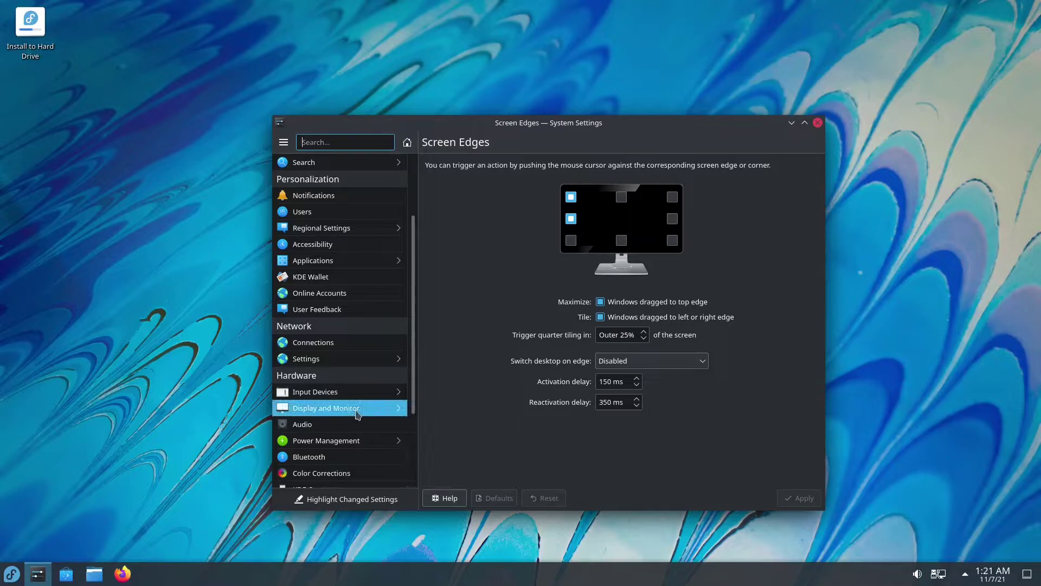
- View Display and Monitor's Night Color page (inactive, 4500 K), then return and scroll the category list
left_click(357, 414)
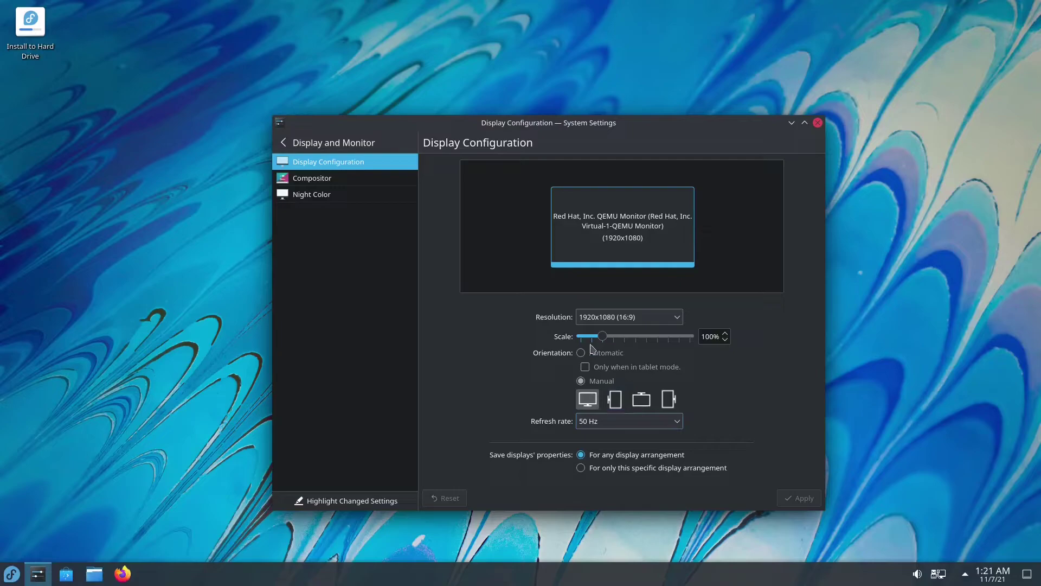
left_click(312, 195)
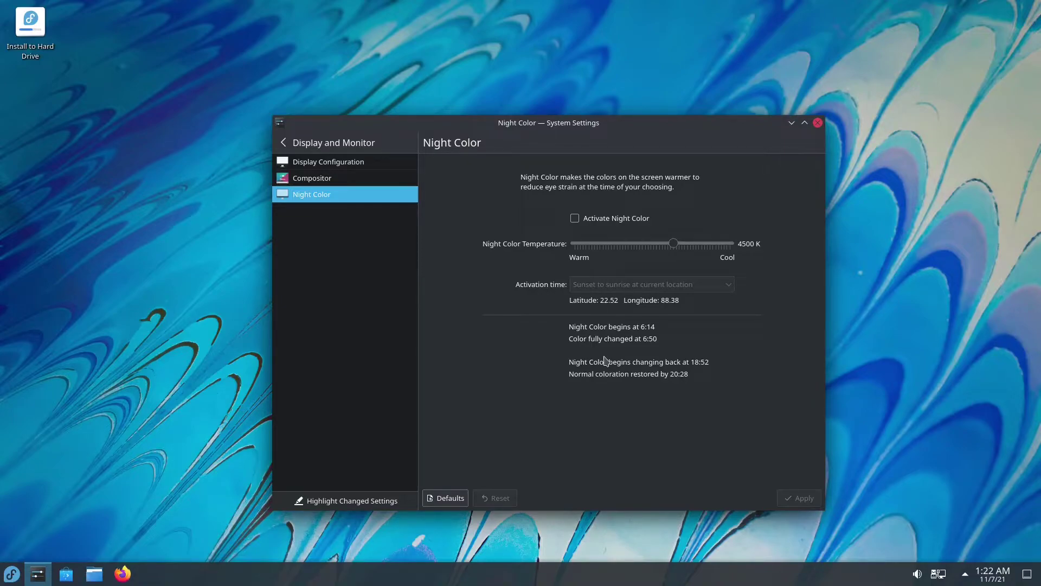
left_click(285, 141)
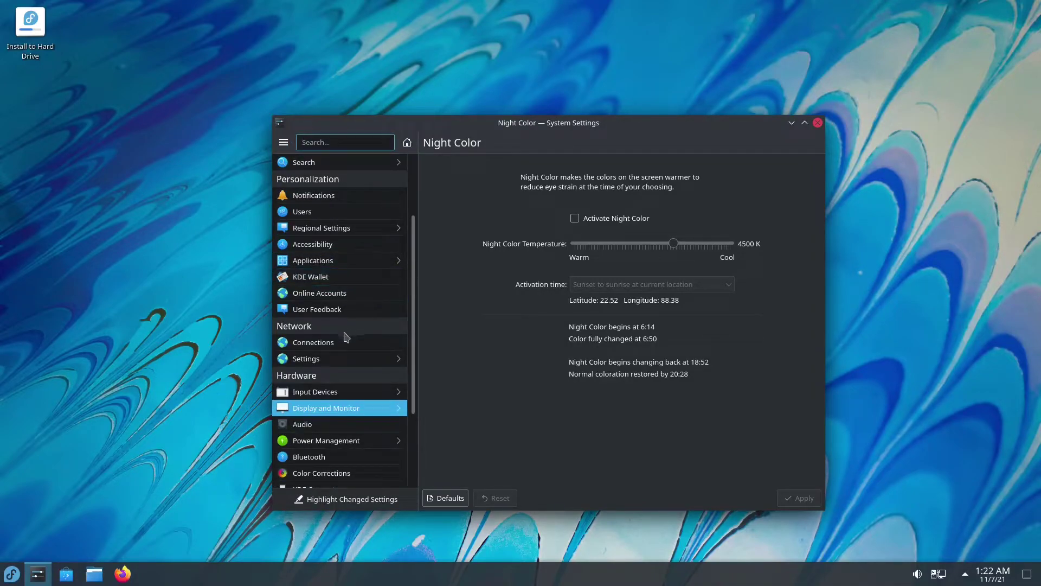
scroll(346, 350, "down", 1)
scroll(346, 349, "down", 4)
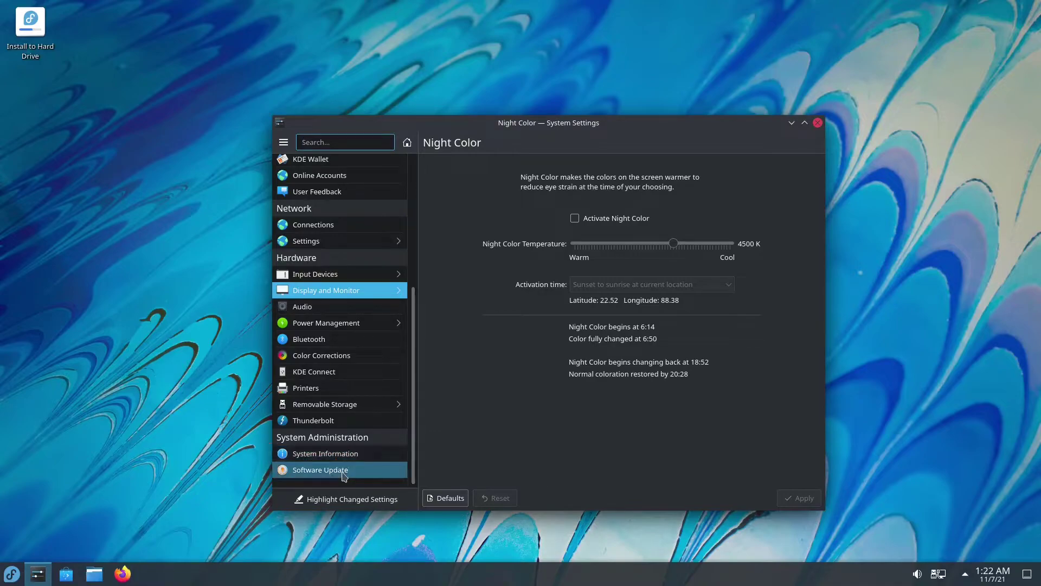
- Open the Software Update page, showing updates set to Manually with offline updates enabled
left_click(344, 473)
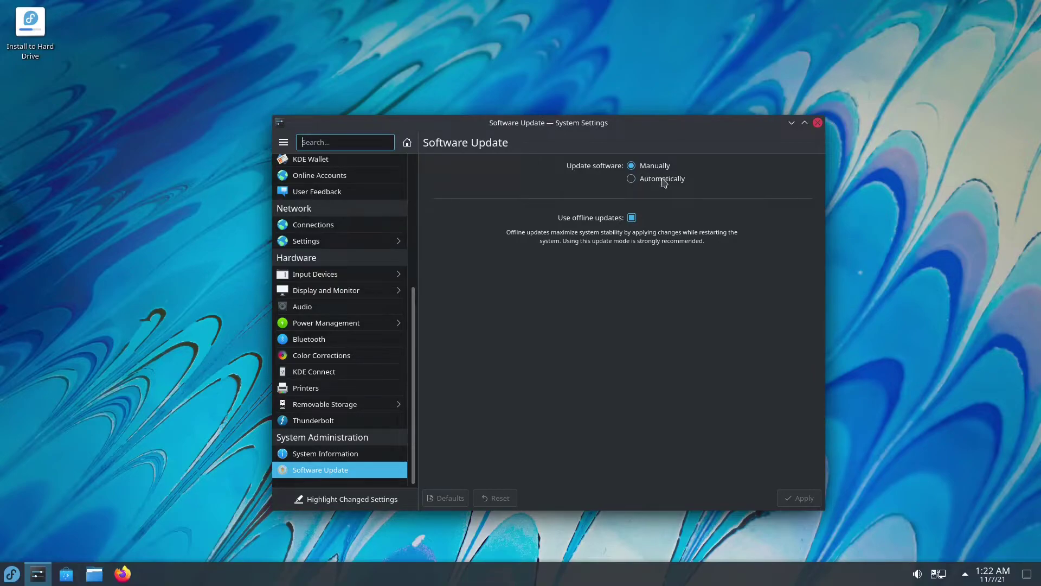
- Close System Settings, centre Discover and open its Applications catalogue sorted by rating
left_click(817, 124)
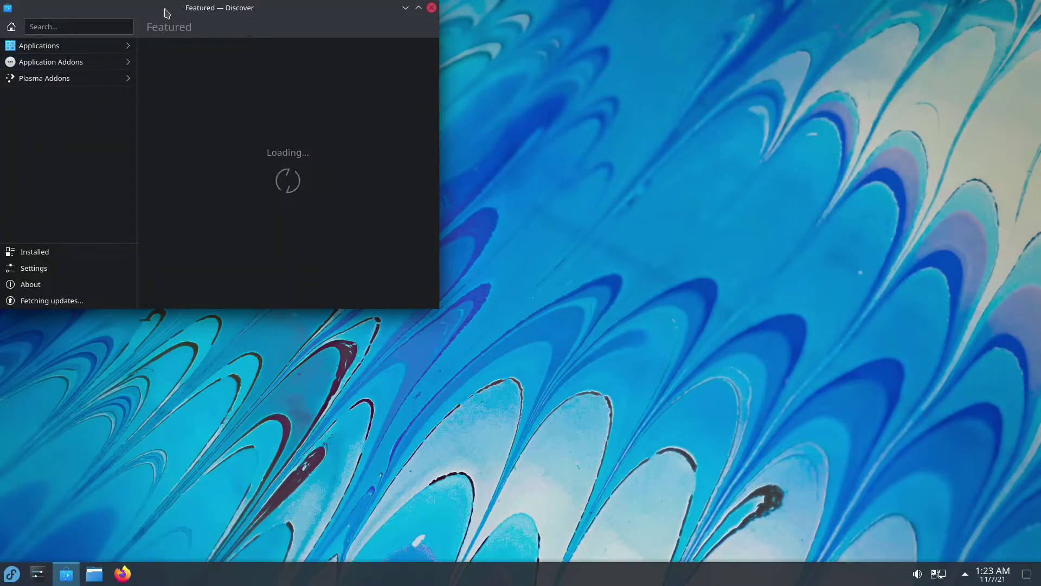
left_click_drag(167, 13, 546, 155)
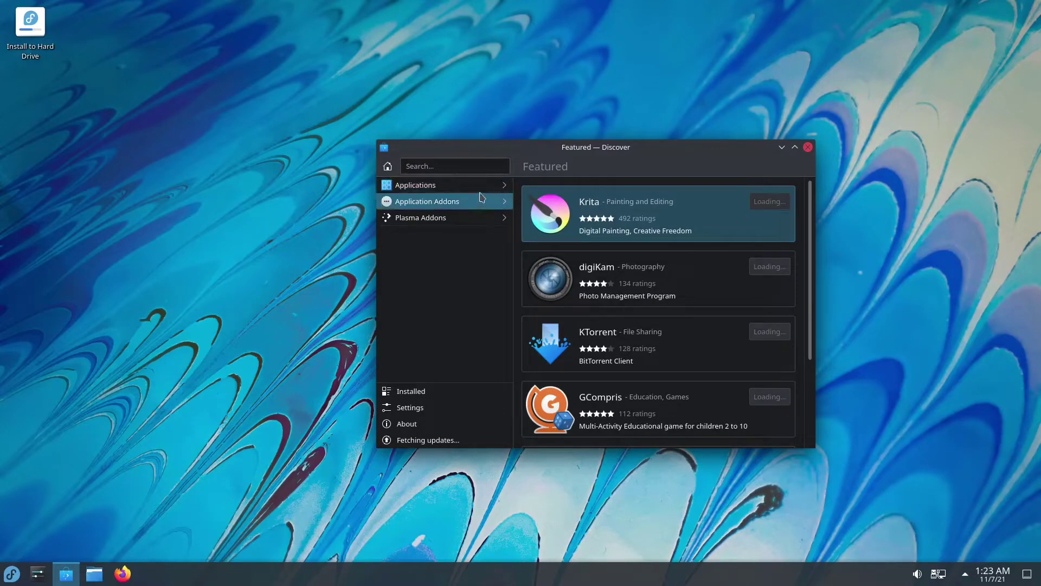
left_click(453, 187)
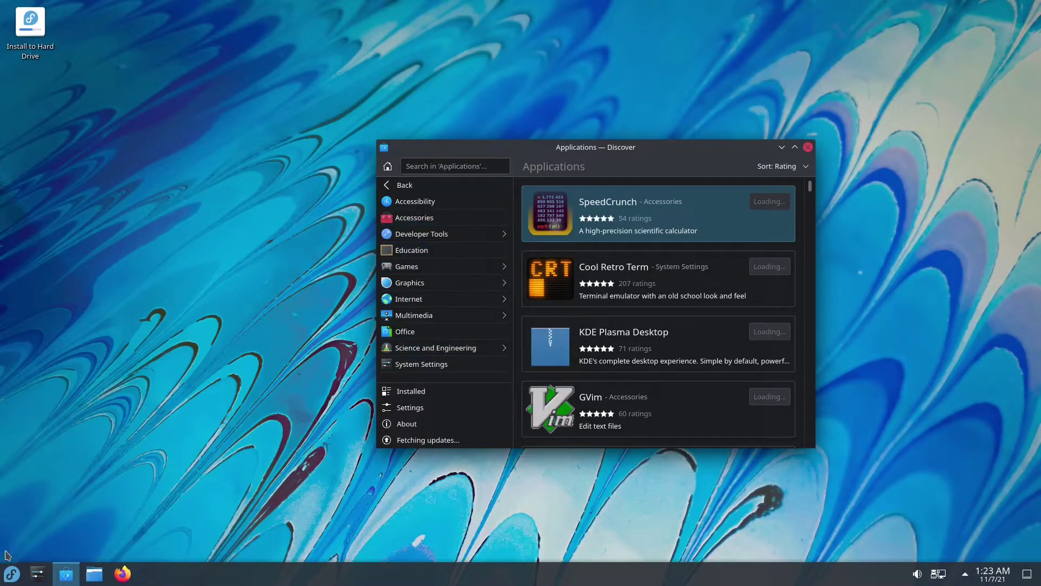
- Briefly open and dismiss the Application Launcher twice, returning to Discover
left_click(12, 574)
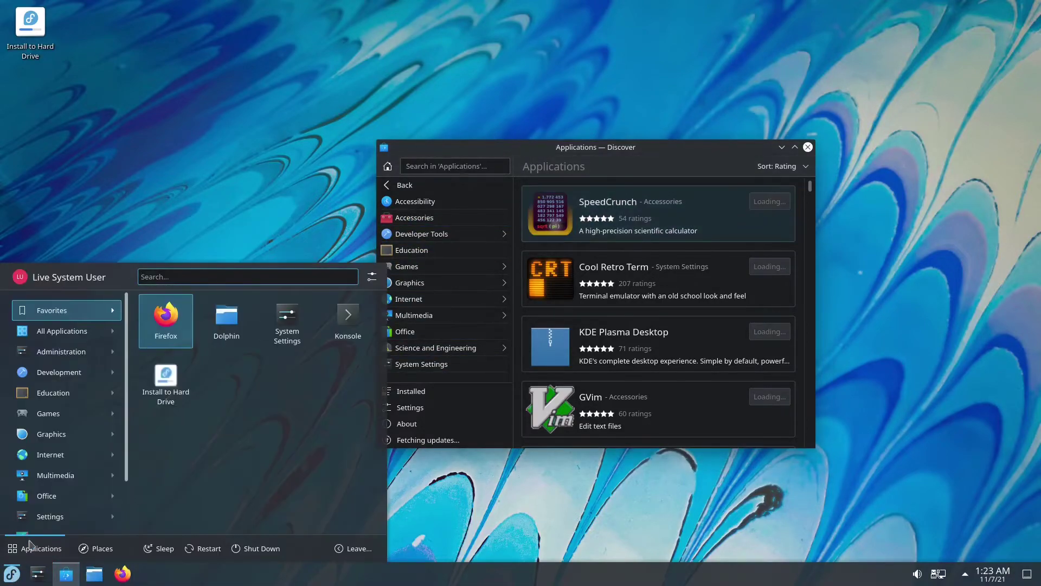
left_click(463, 154)
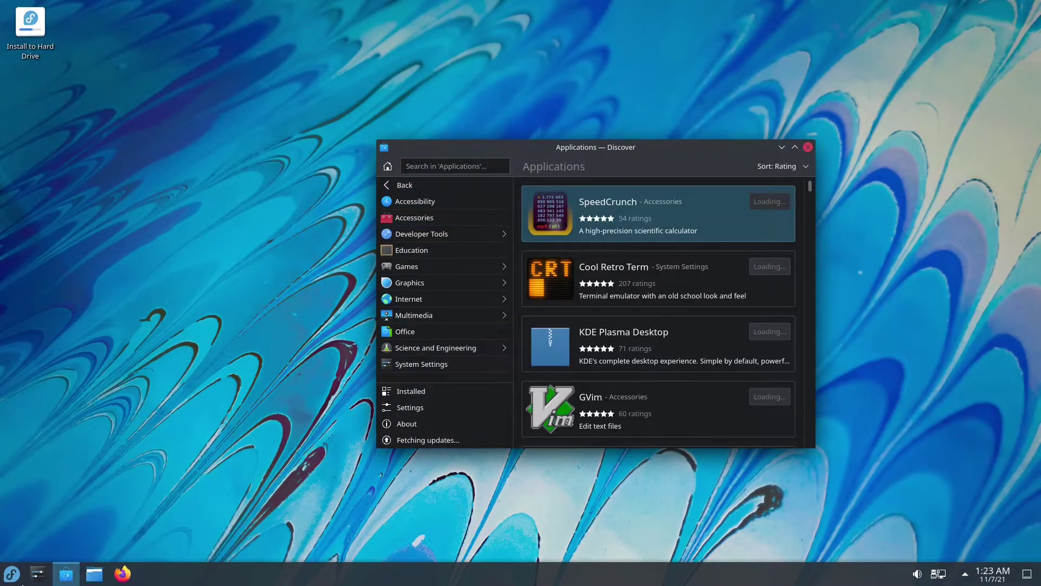
left_click(12, 573)
left_click(13, 576)
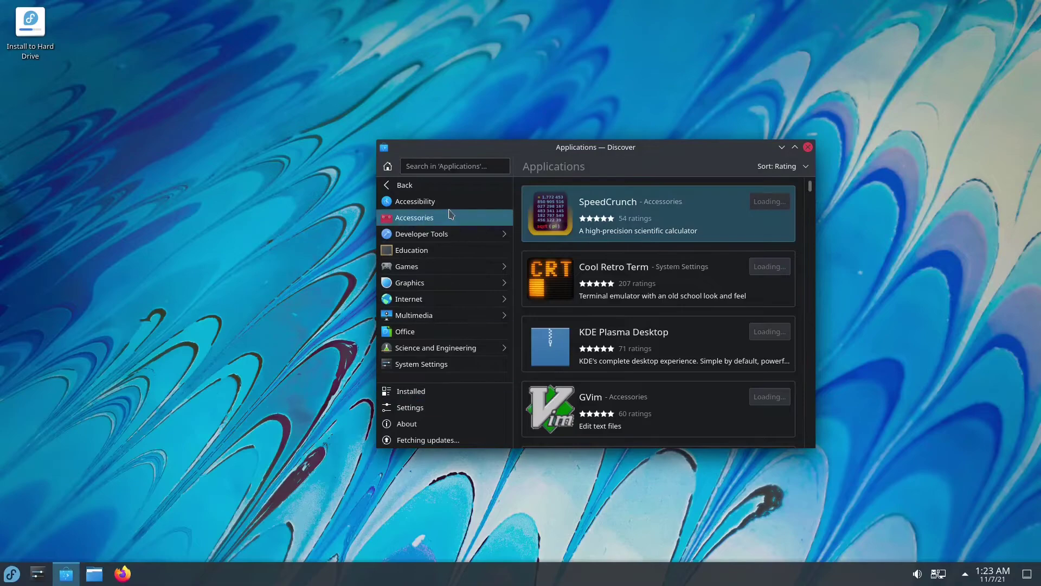
- Browse the Graphics applications list, then go back to the Applications overview
left_click(417, 287)
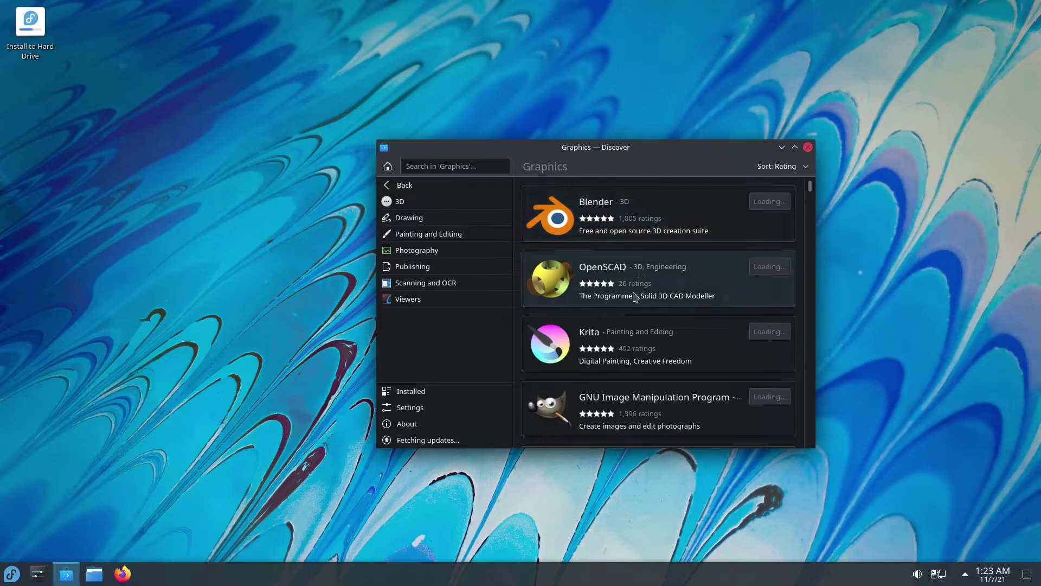
scroll(627, 362, "down", 5)
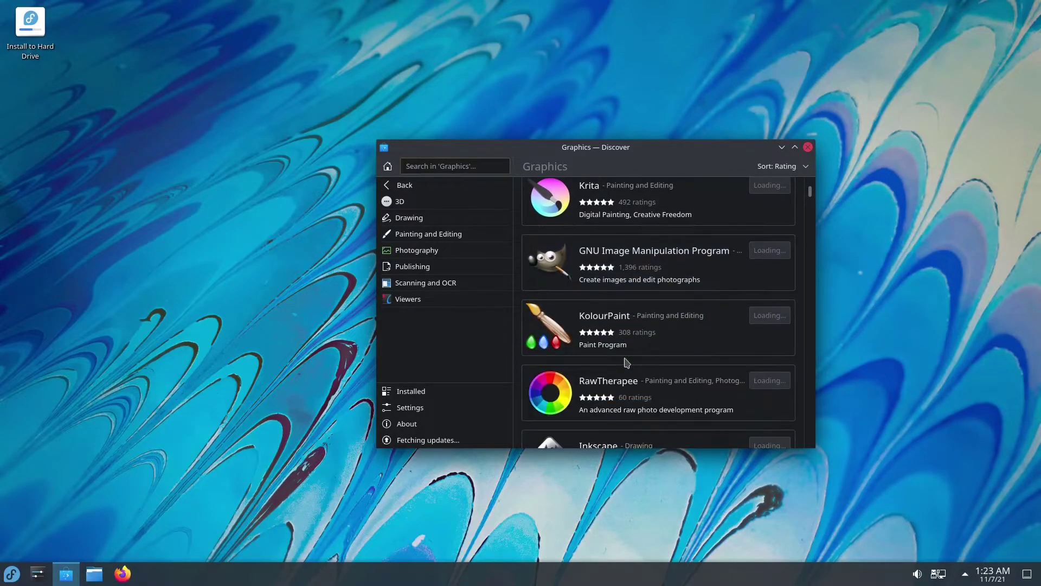
scroll(627, 363, "down", 3)
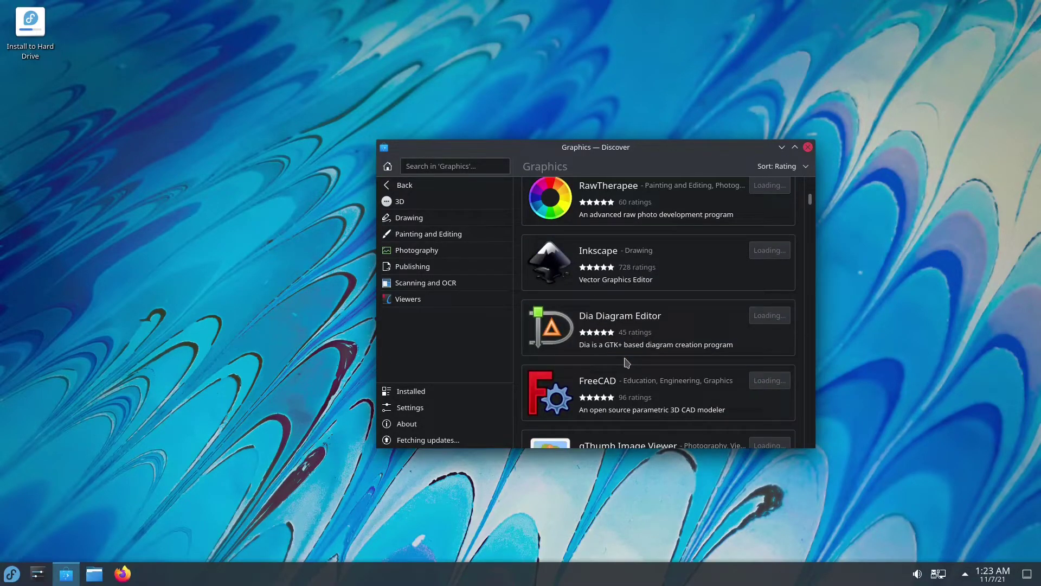
scroll(627, 363, "down", 3)
scroll(629, 365, "up", 6)
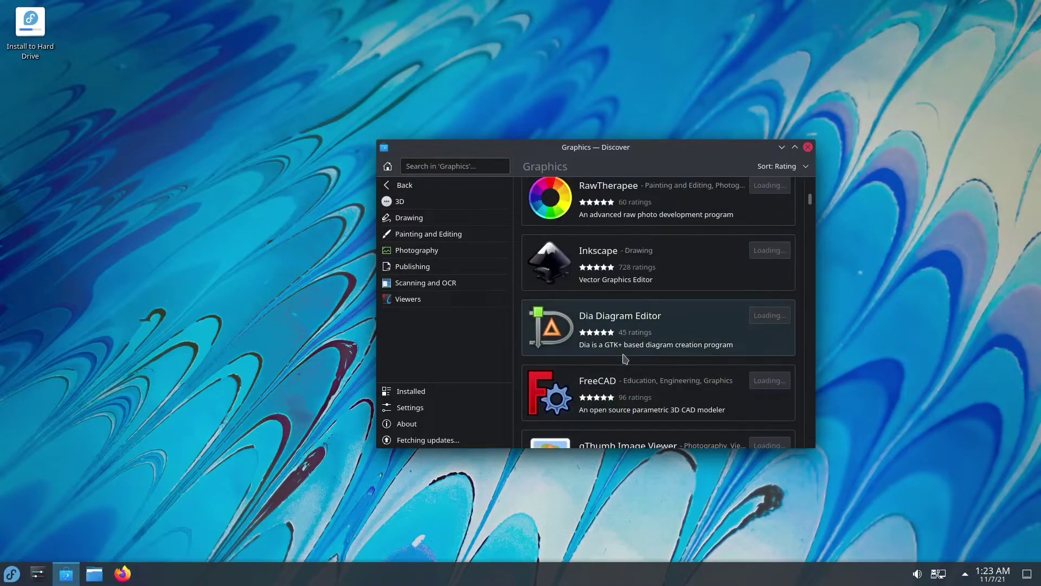
scroll(624, 359, "up", 2)
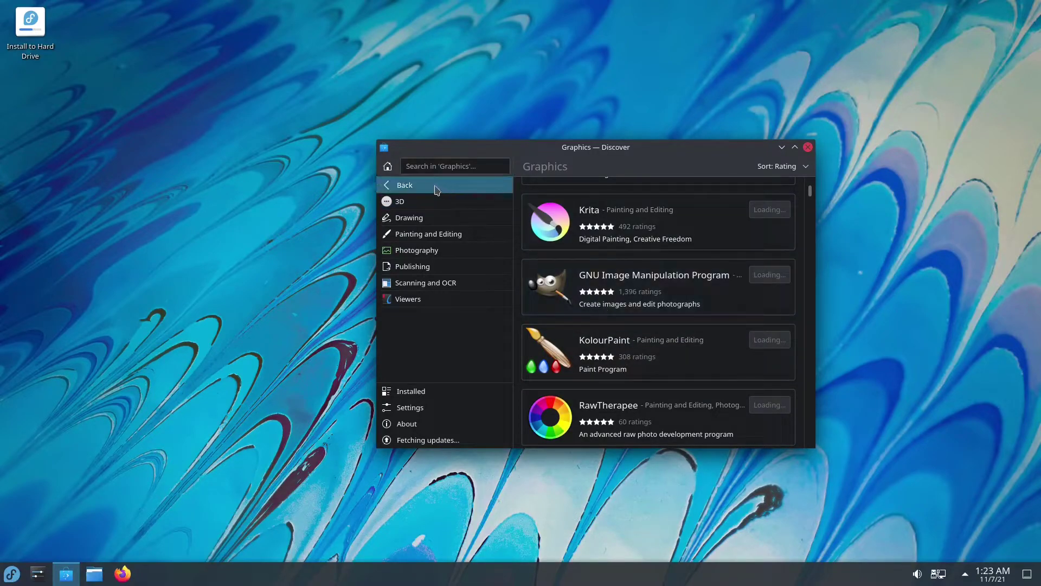
left_click(390, 184)
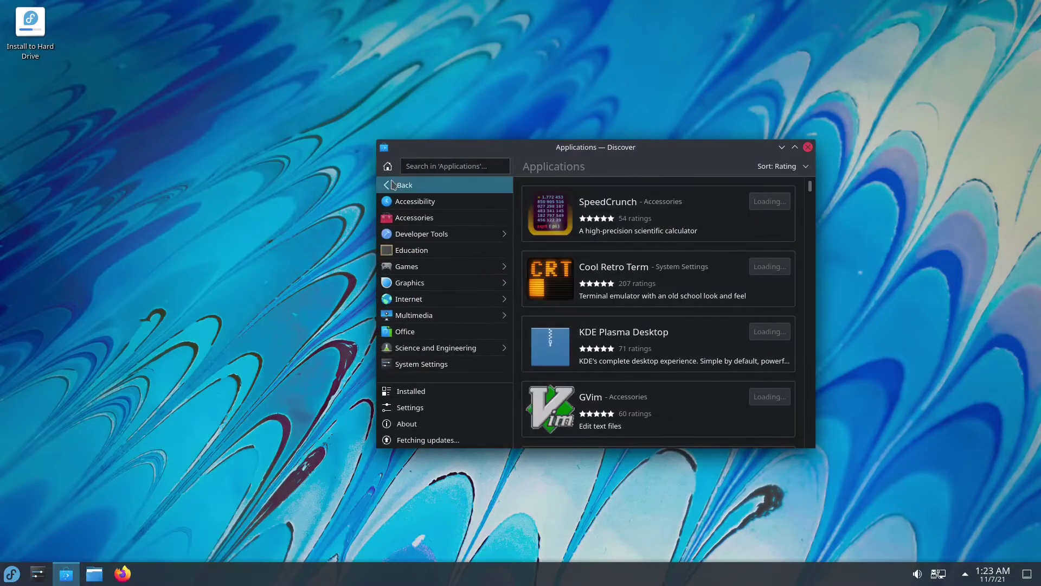
- Open the Games category and scroll down through its list of games
left_click(436, 269)
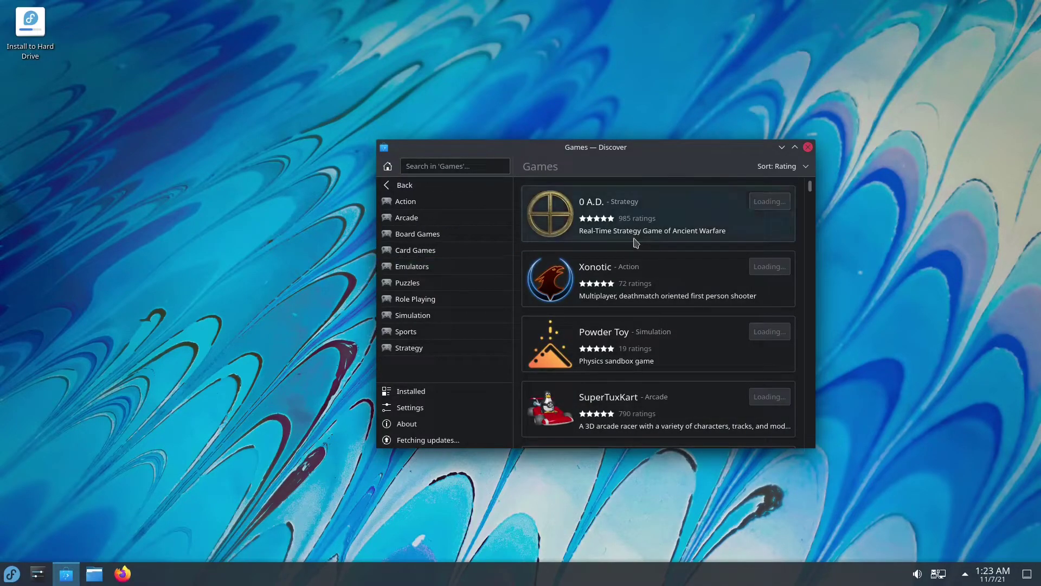
scroll(613, 293, "down", 6)
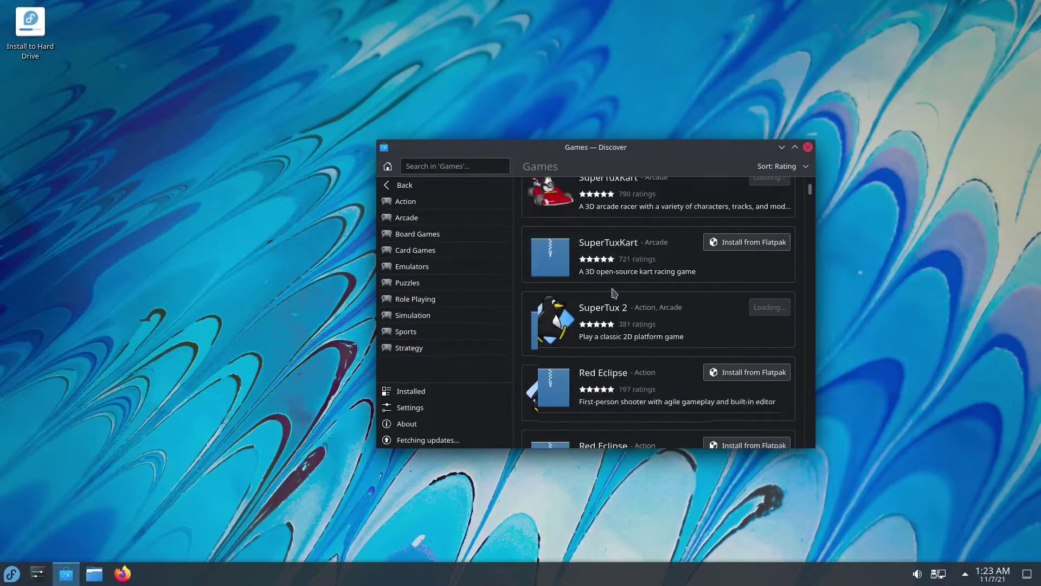
scroll(613, 293, "down", 10)
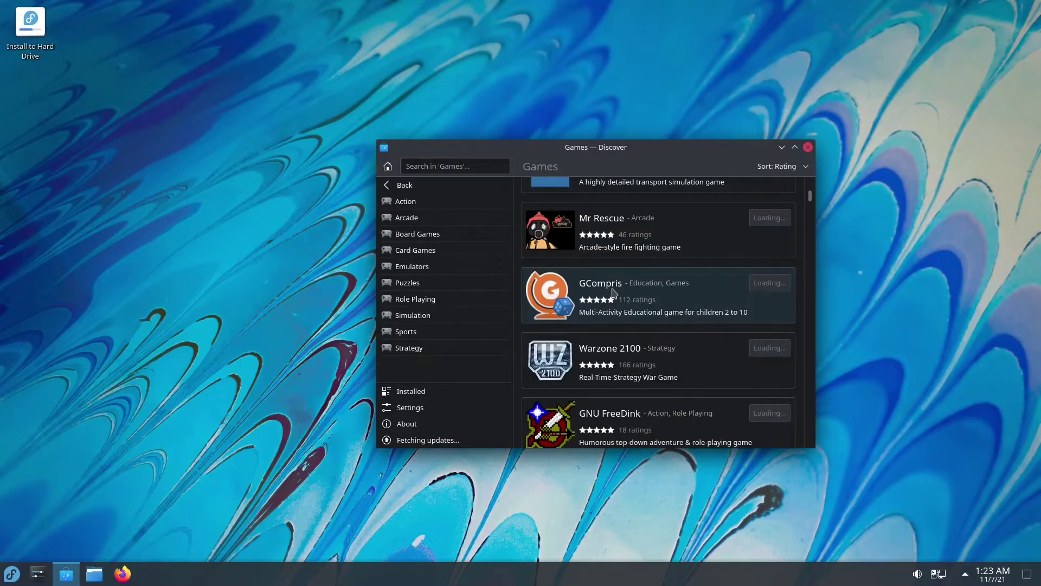
scroll(613, 293, "down", 6)
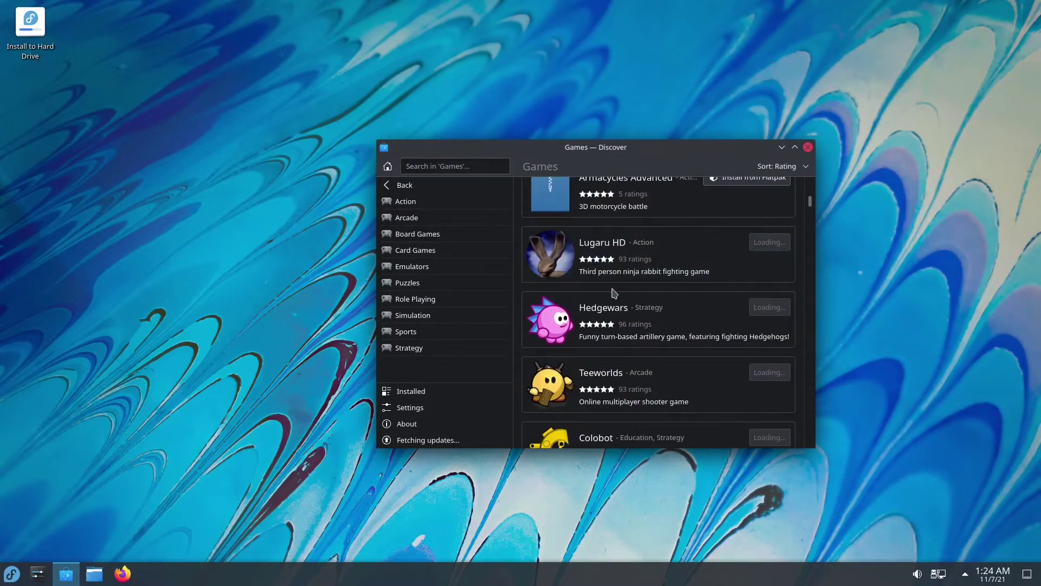
scroll(613, 293, "down", 5)
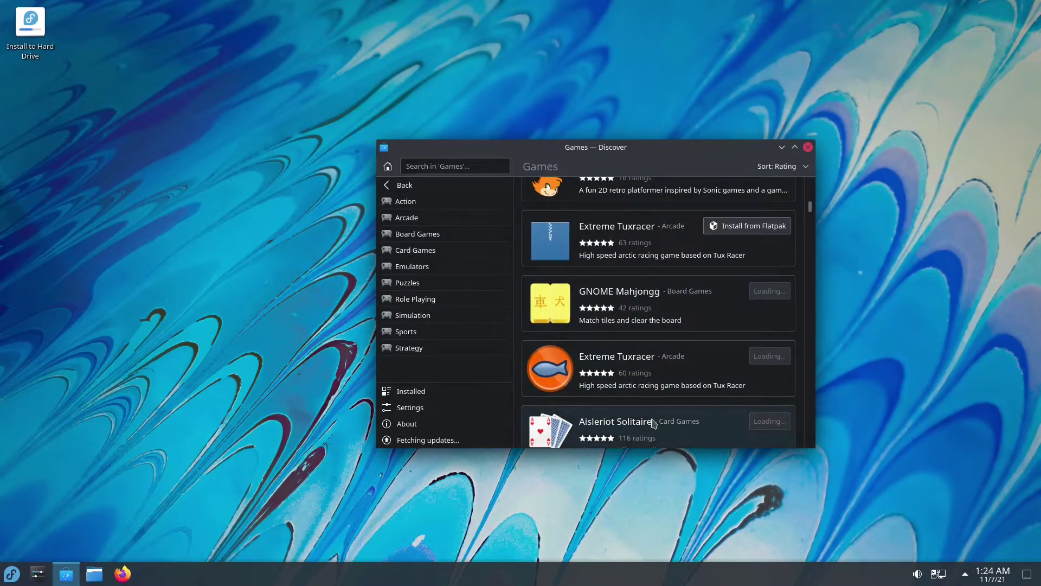
scroll(656, 380, "down", 1)
- Search the Games category for 'steam', returning only the Games launcher and Lutris
left_click(439, 166)
type("steam")
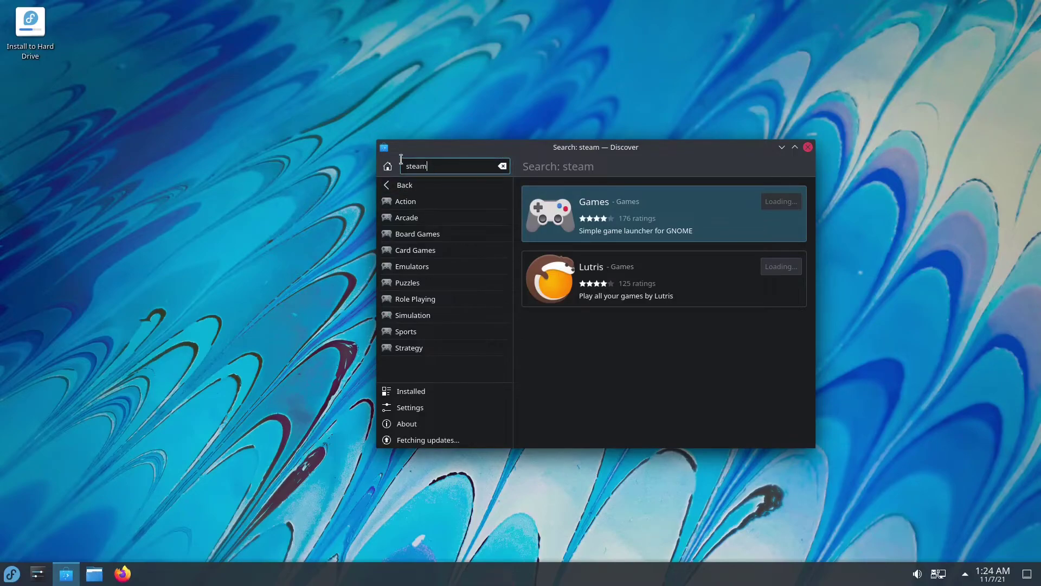
left_click(463, 165)
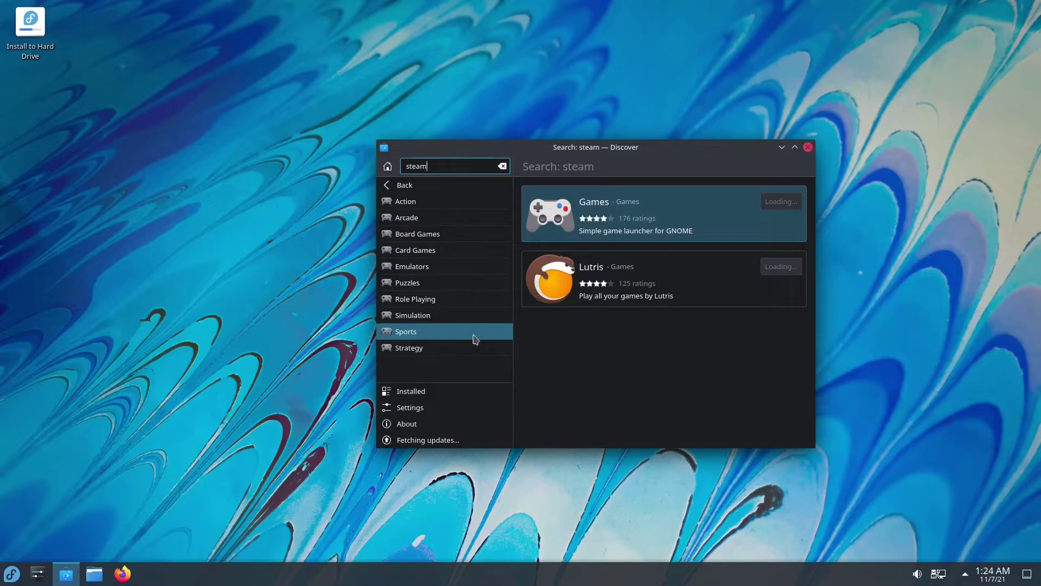
- Show Installed software, then open Settings listing Fedora Flatpaks, firmware and Fedora 35 sources
left_click(404, 397)
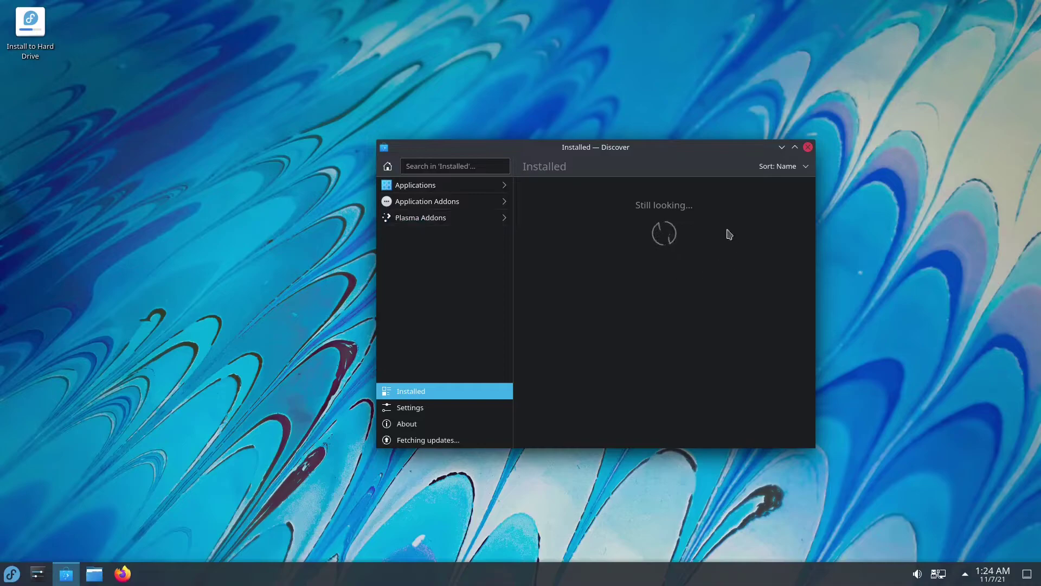
left_click(413, 408)
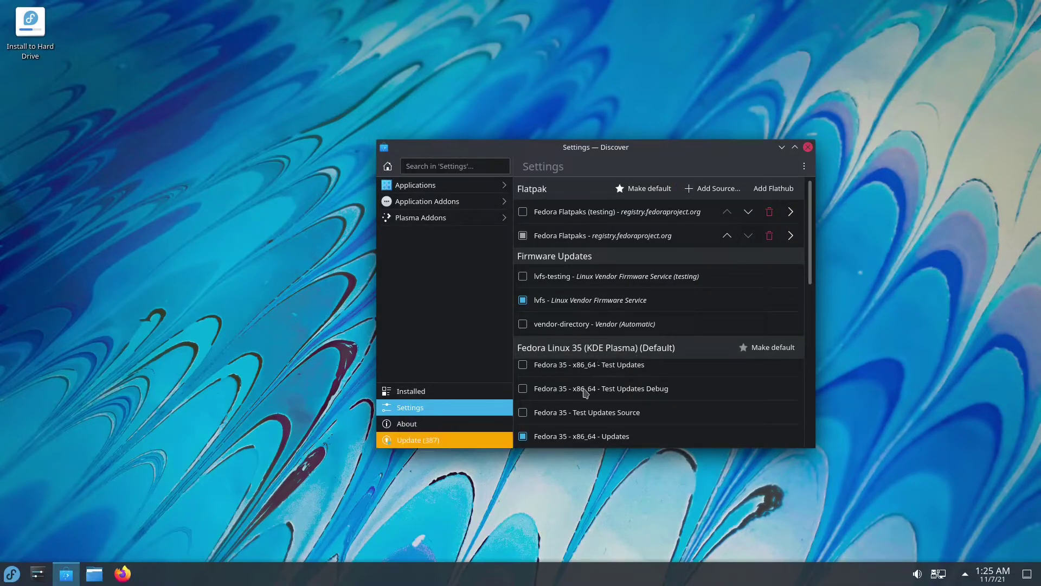
scroll(603, 421, "down", 2)
scroll(605, 424, "down", 2)
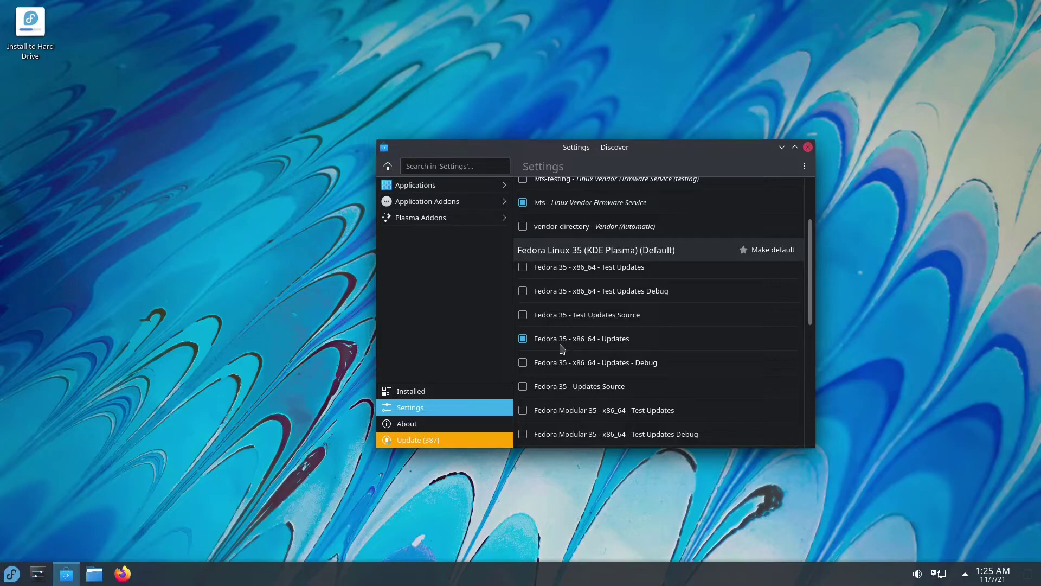
- Review the 387-package system upgrade, then return to Discover's Featured home page
left_click(411, 442)
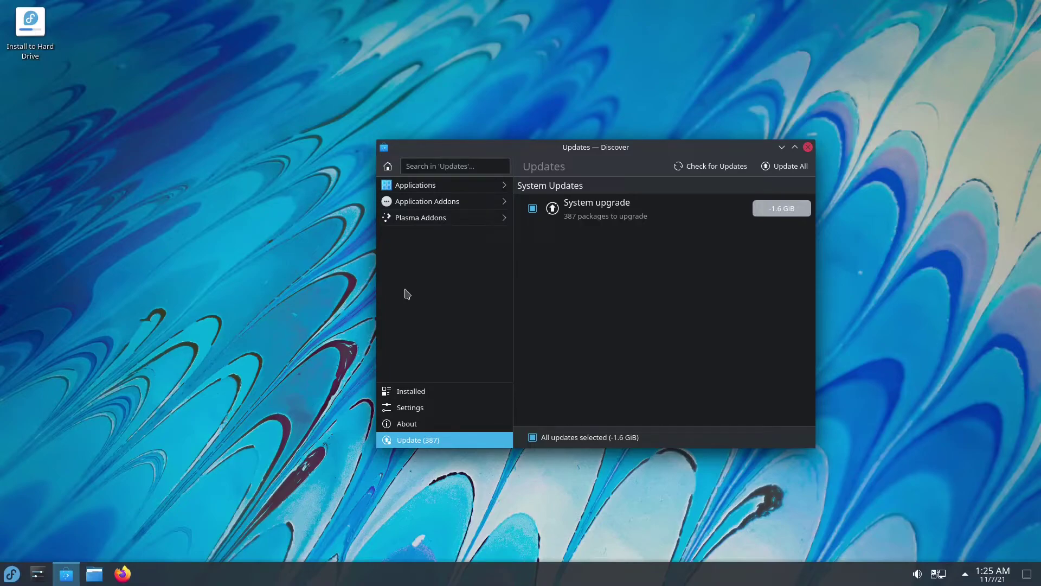
left_click(393, 170)
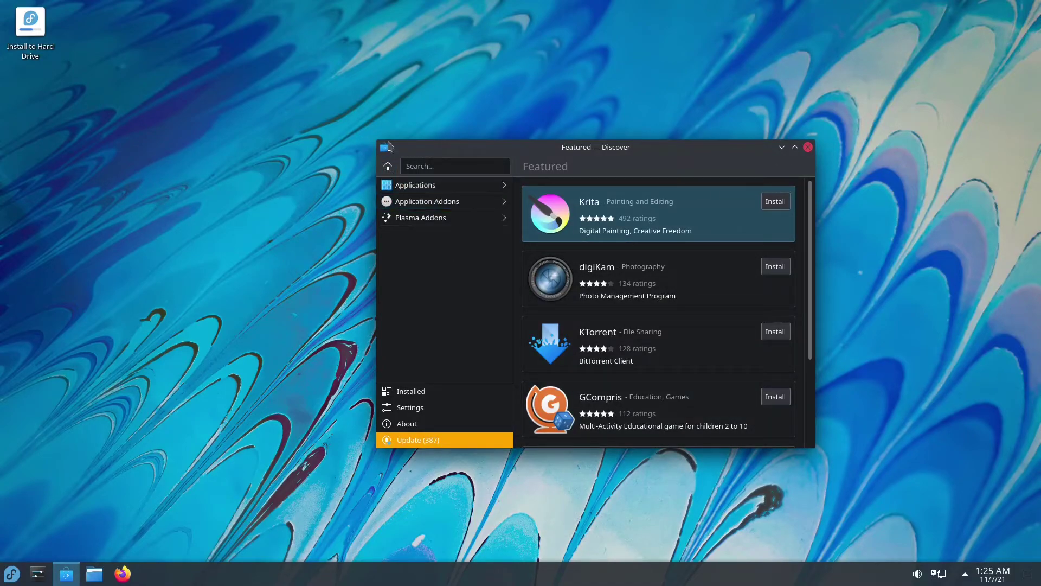
left_click(386, 147)
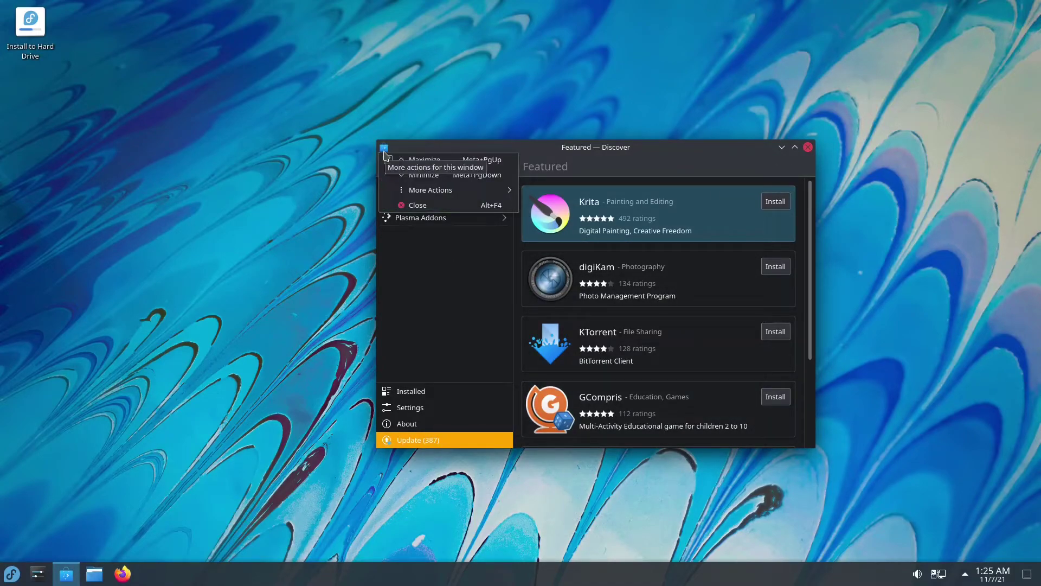
- Close Discover and browse the launcher's Education category into its Mathematics apps
left_click(424, 207)
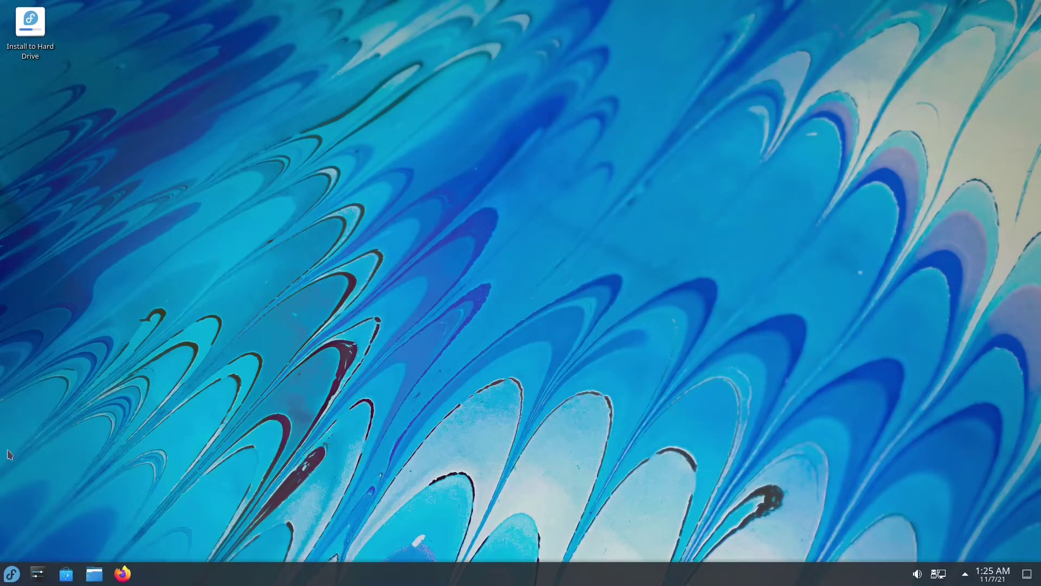
left_click(11, 573)
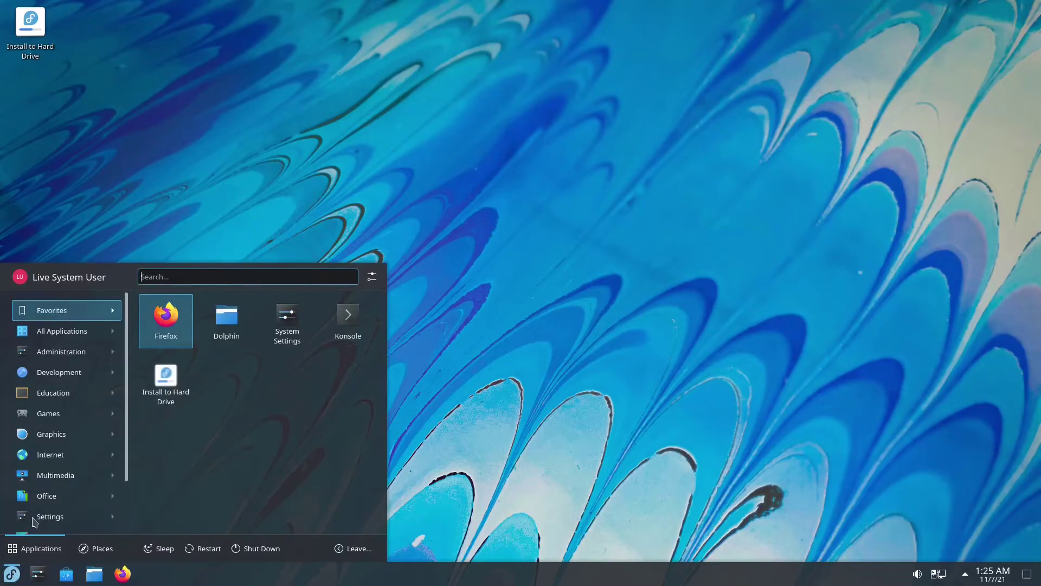
mouse_move(18, 464)
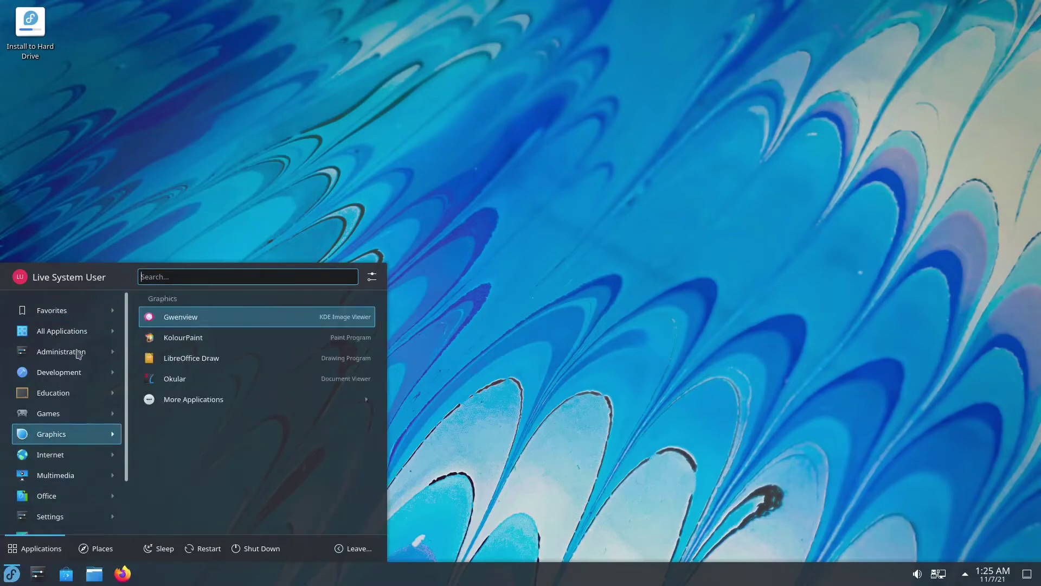
mouse_move(68, 354)
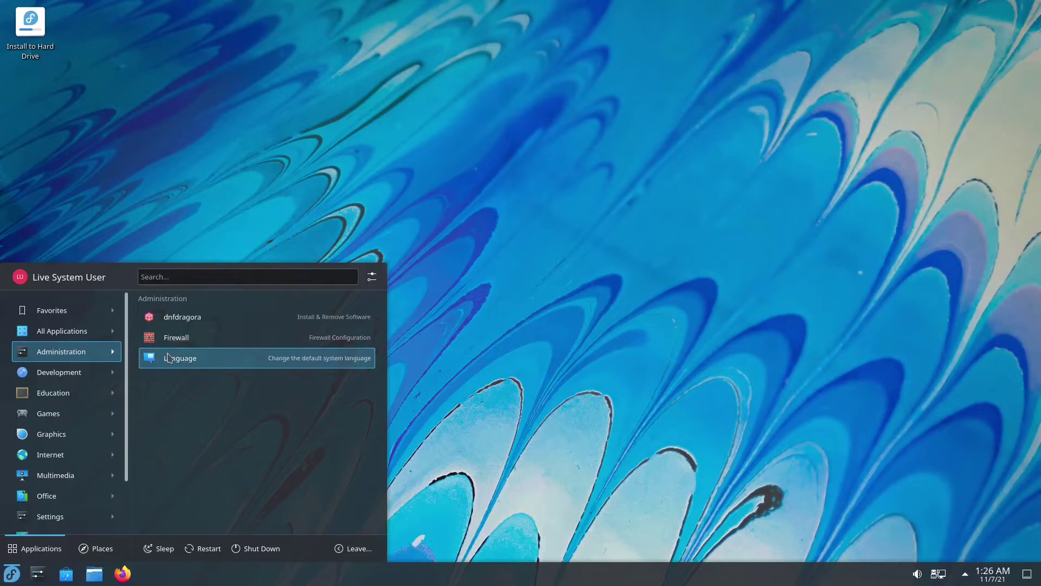
mouse_move(64, 374)
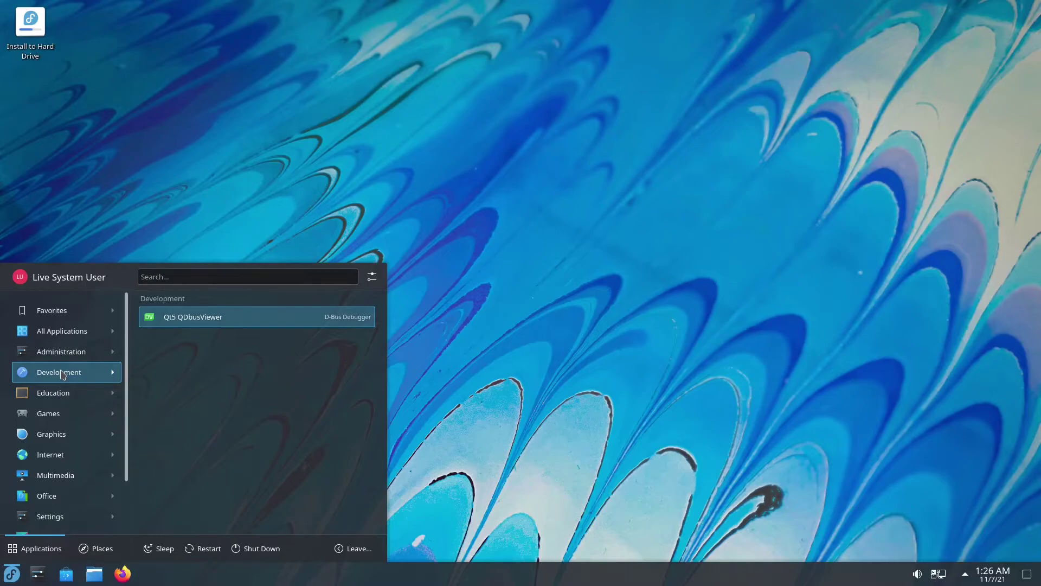
mouse_move(74, 397)
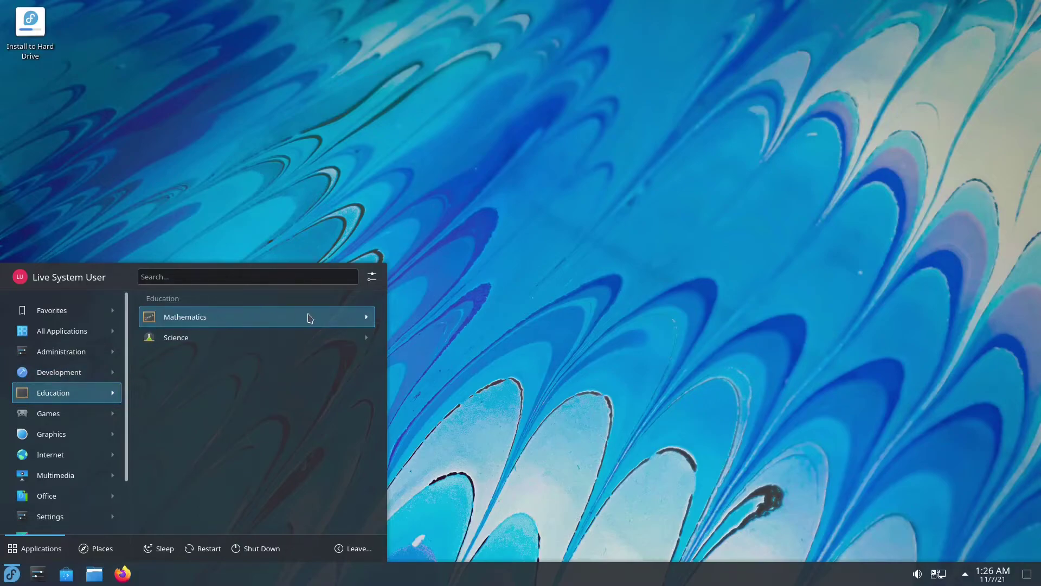
left_click(371, 320)
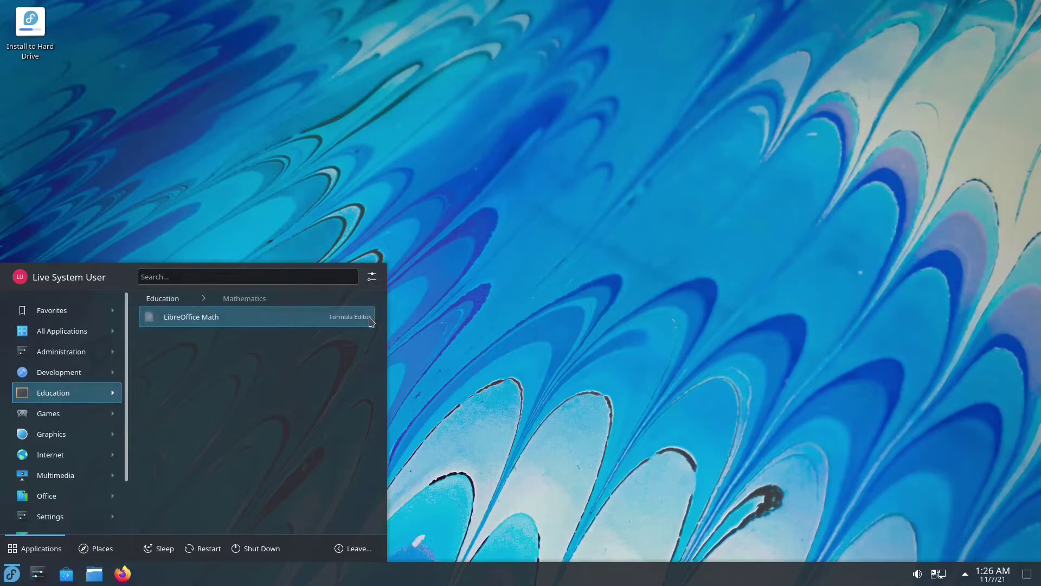
- Go back up and move through Games to the Graphics applications list
left_click(171, 303)
mouse_move(87, 418)
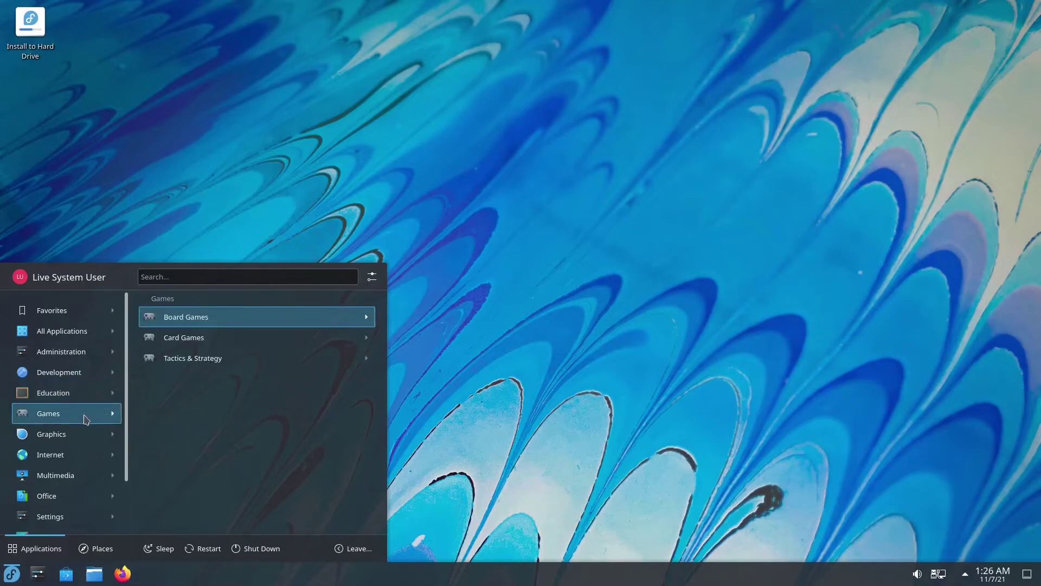
mouse_move(62, 437)
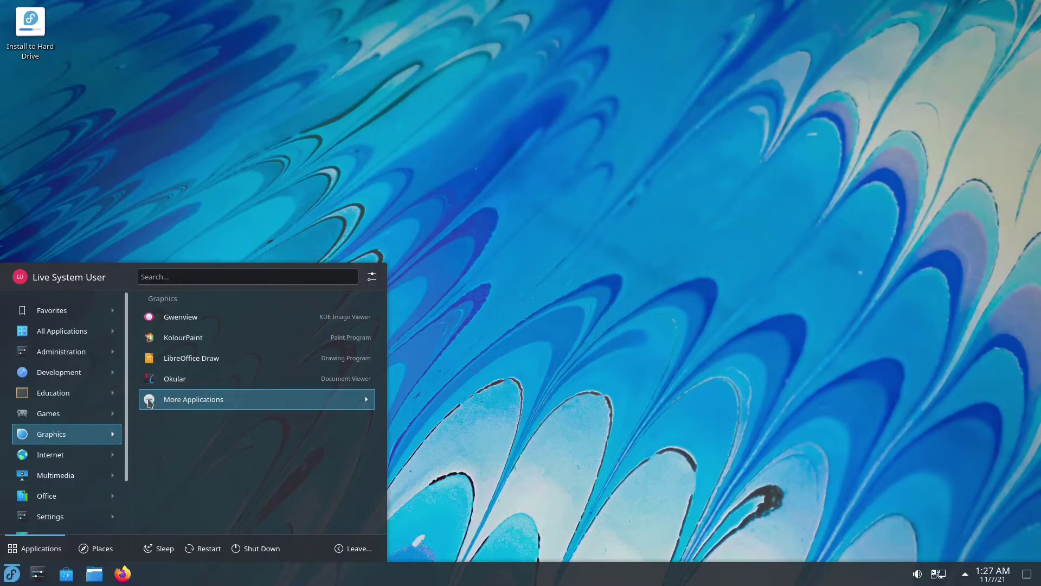
- Show more Graphics apps, then browse Internet, Multimedia and Office, scrolling down to System
left_click(150, 401)
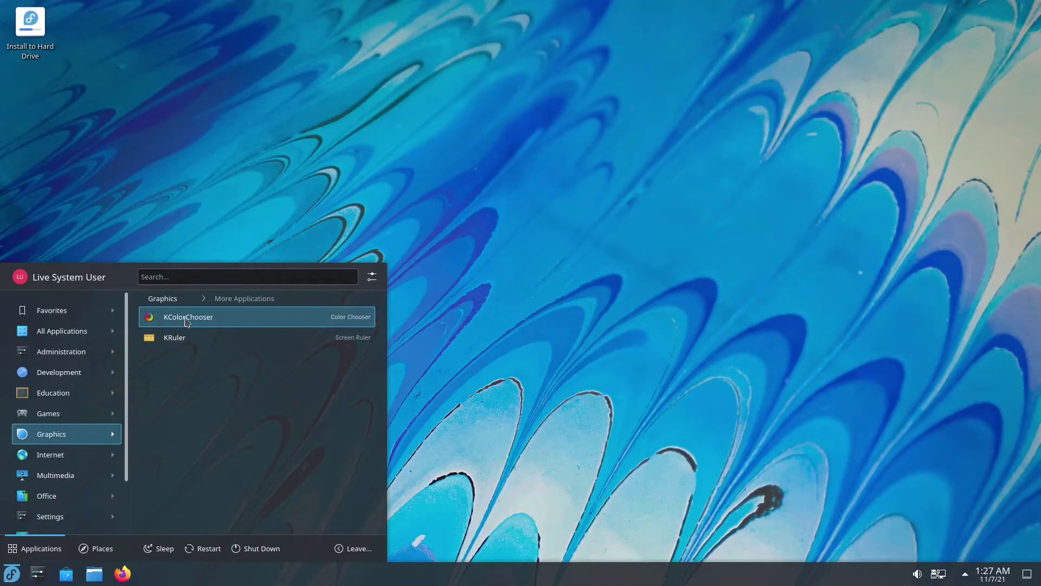
mouse_move(56, 460)
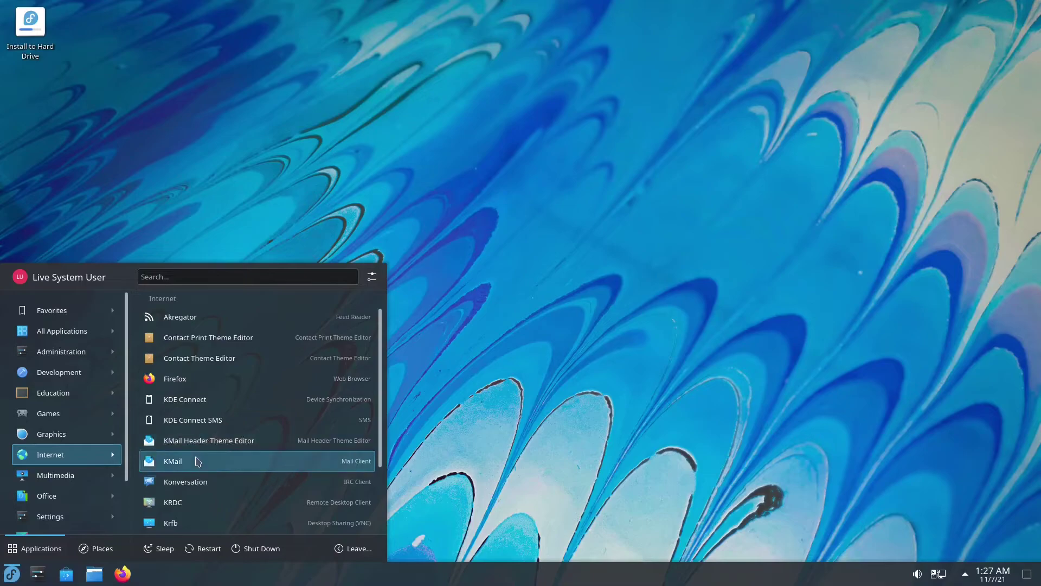
scroll(197, 461, "down", 3)
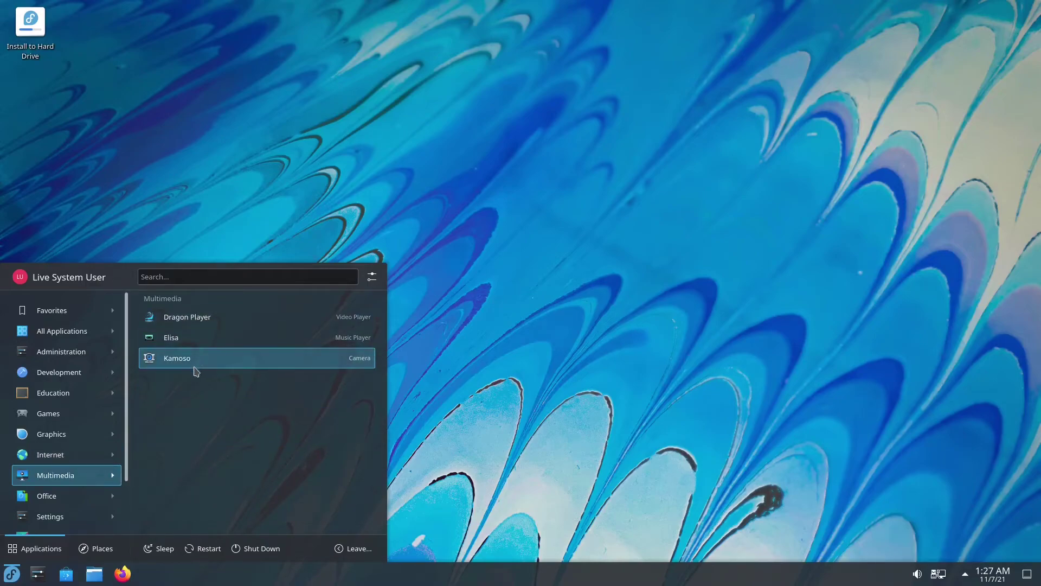
mouse_move(69, 502)
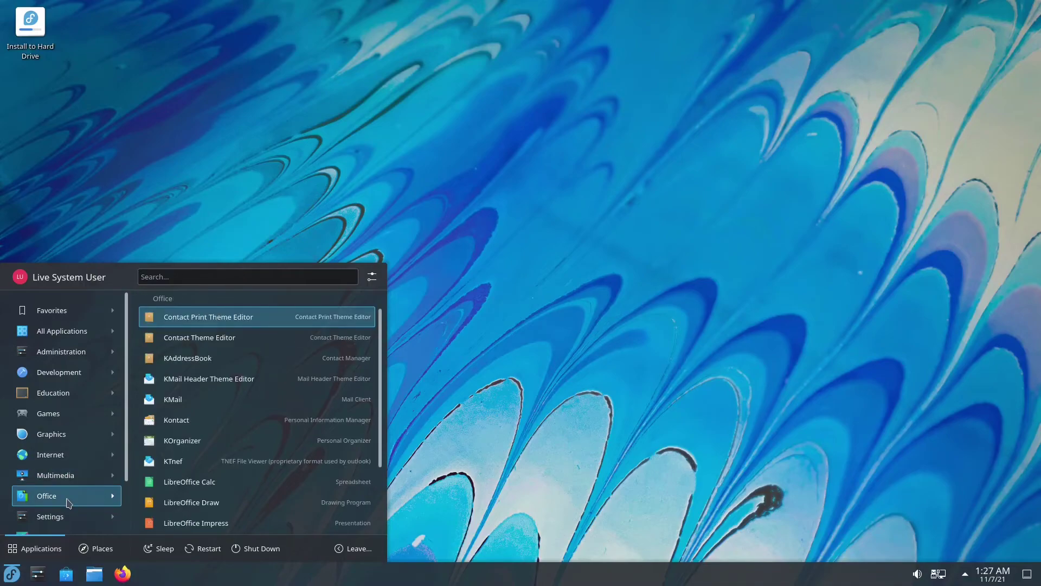
scroll(221, 481, "down", 1)
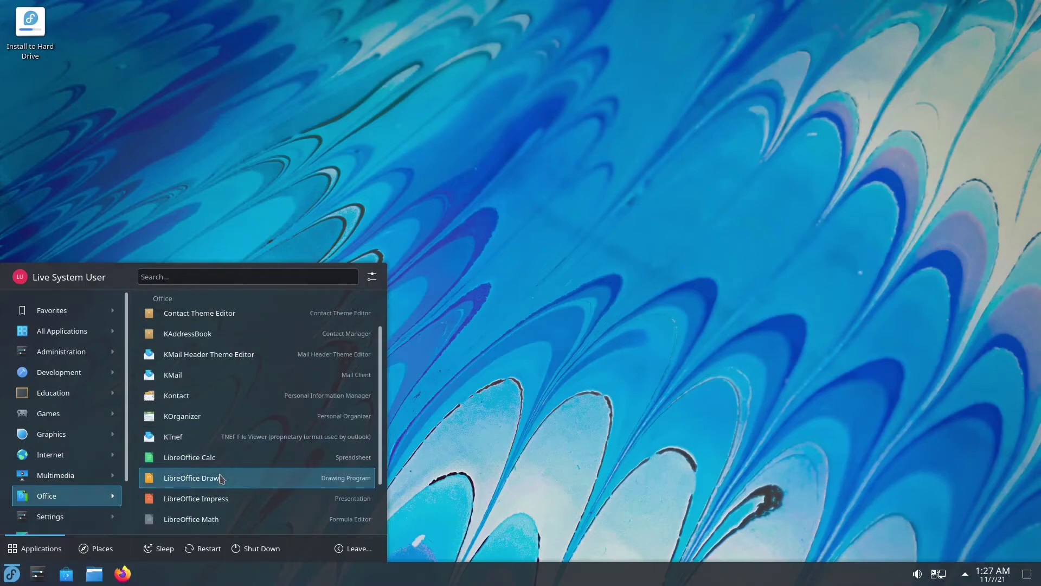
scroll(220, 479, "down", 3)
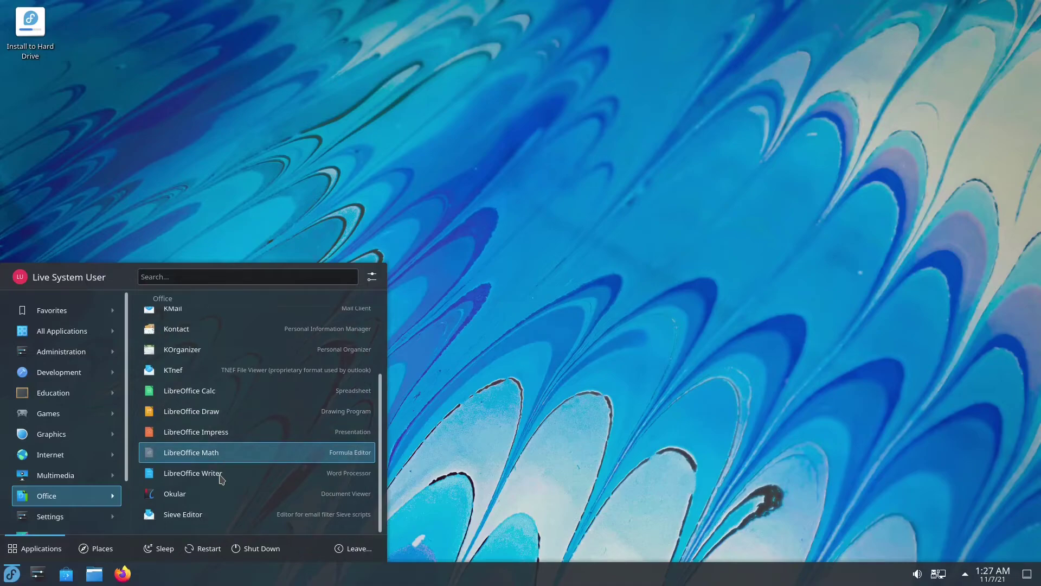
mouse_move(90, 406)
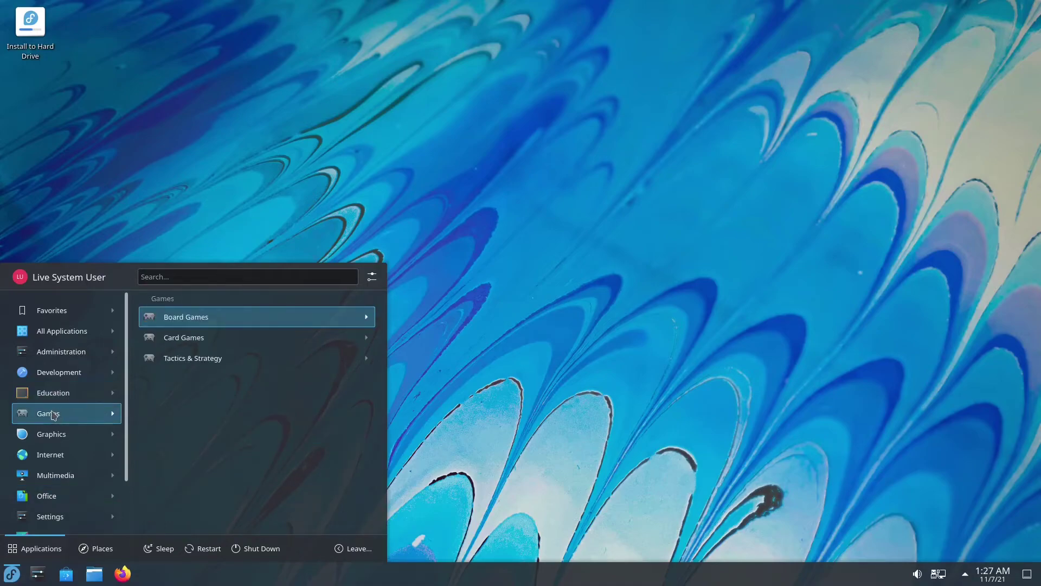
mouse_move(61, 435)
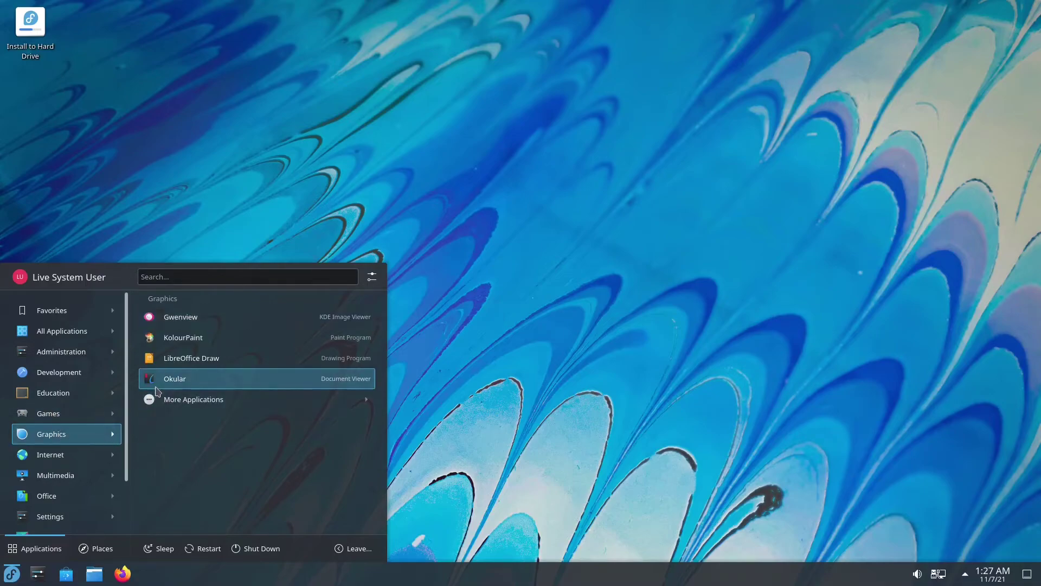
scroll(79, 499, "down", 2)
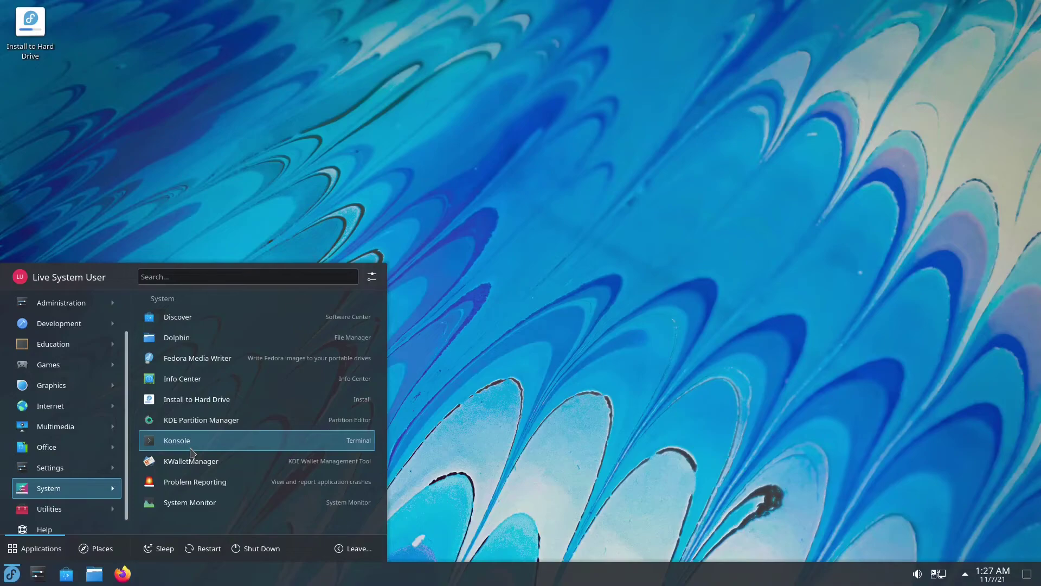
- Launch System Monitor, centre its window, and view the Applications and History pages
left_click(206, 504)
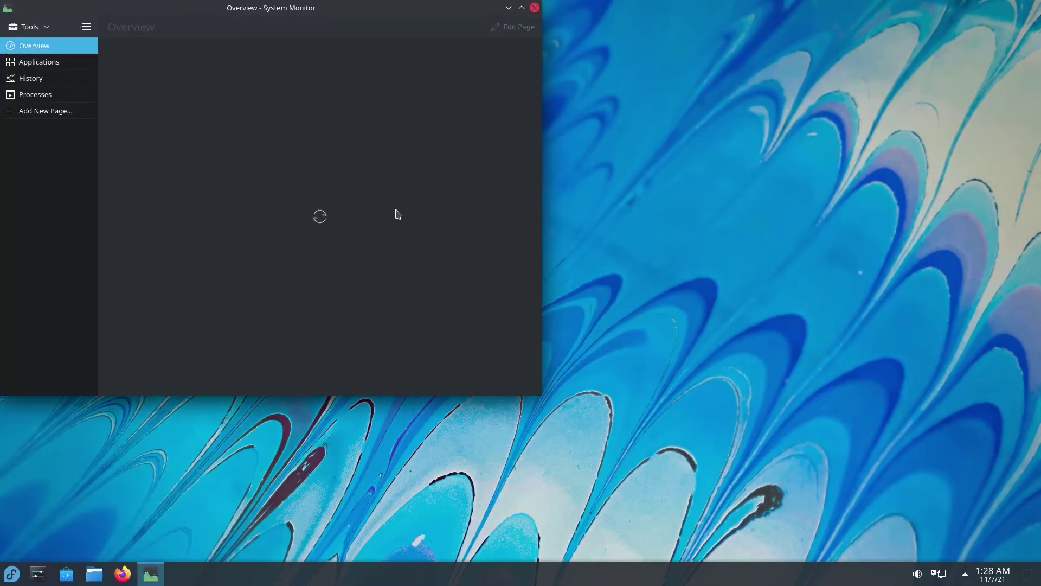
left_click_drag(267, 9, 496, 102)
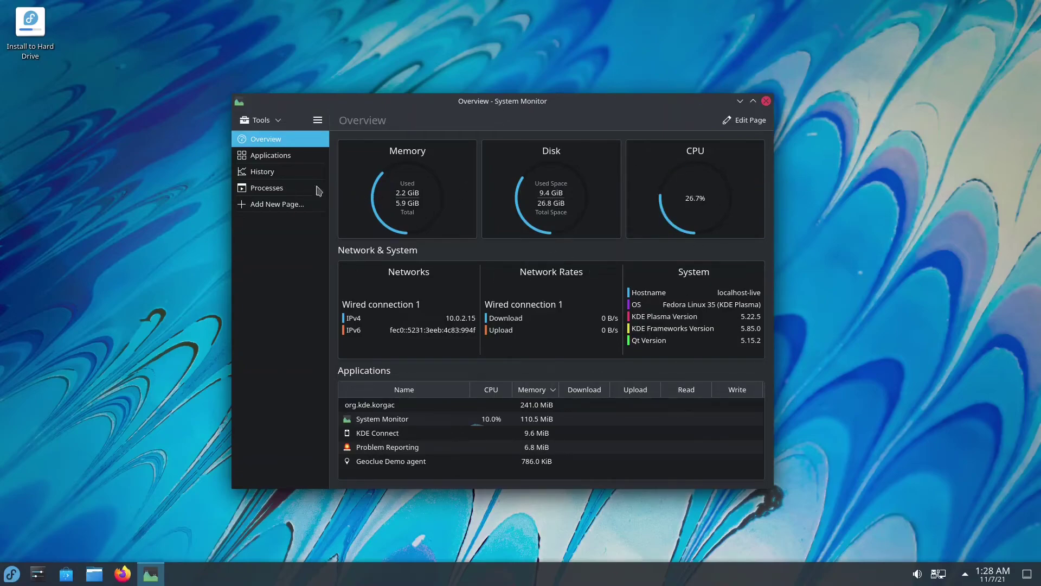
left_click(249, 158)
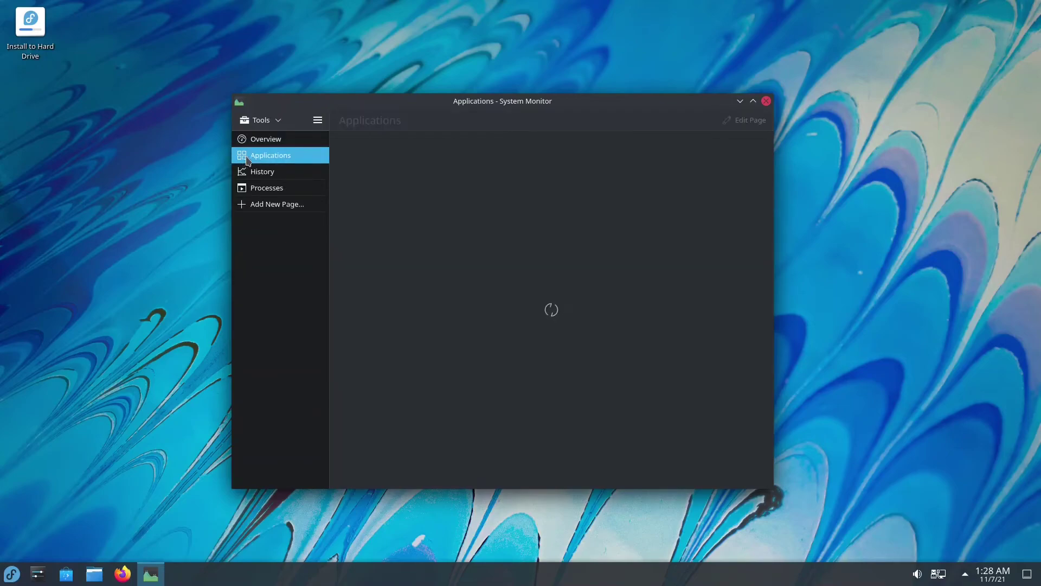
left_click(256, 172)
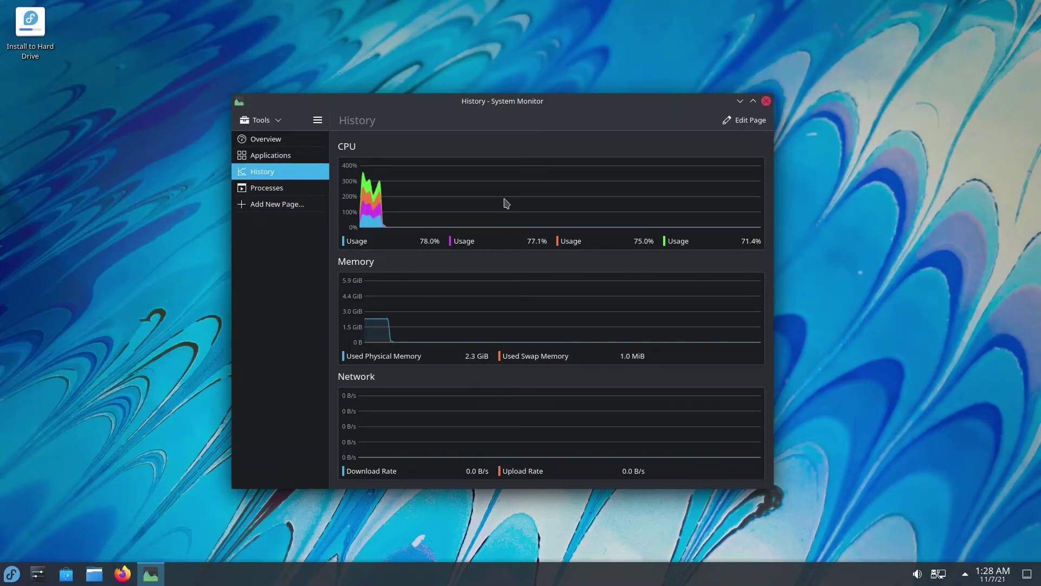
- Check the Processes list and Tools menu, return to Overview, and close System Monitor
left_click(252, 193)
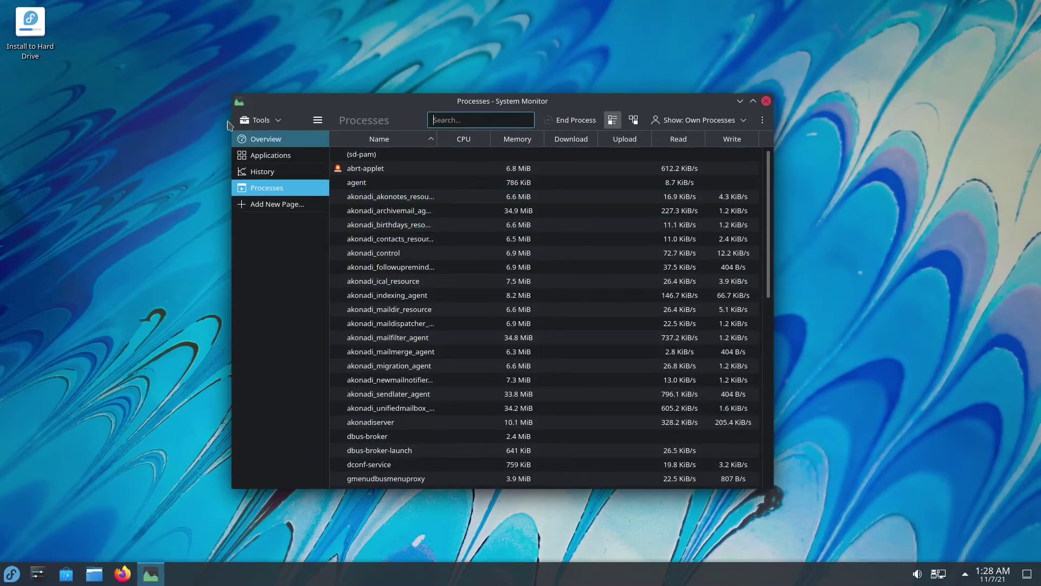
left_click(260, 119)
left_click(302, 238)
left_click(264, 140)
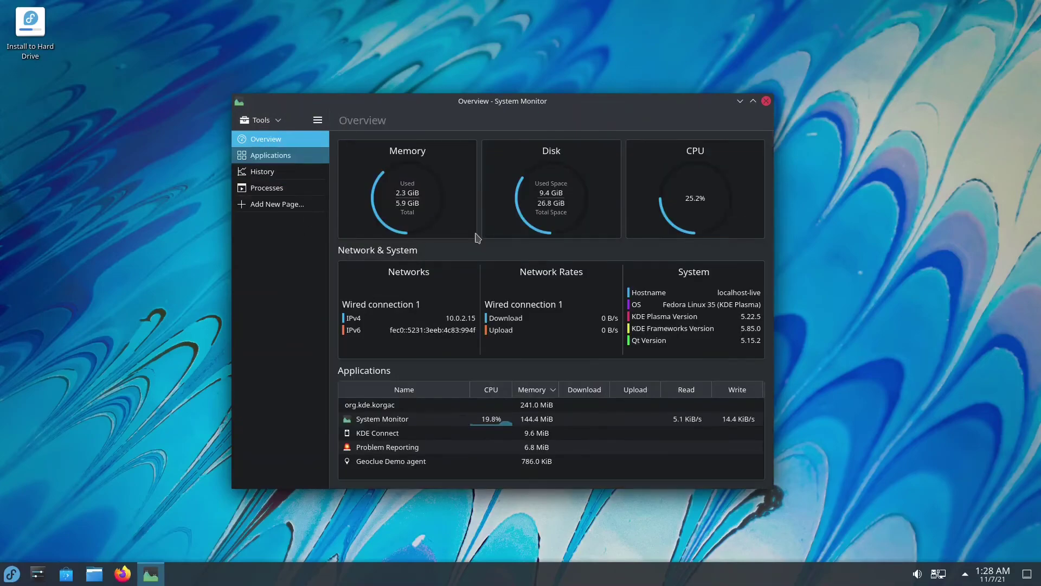
left_click(766, 100)
- In the application launcher, browse the Utilities apps, then show the System apps like Dolphin and Info Center
left_click(12, 573)
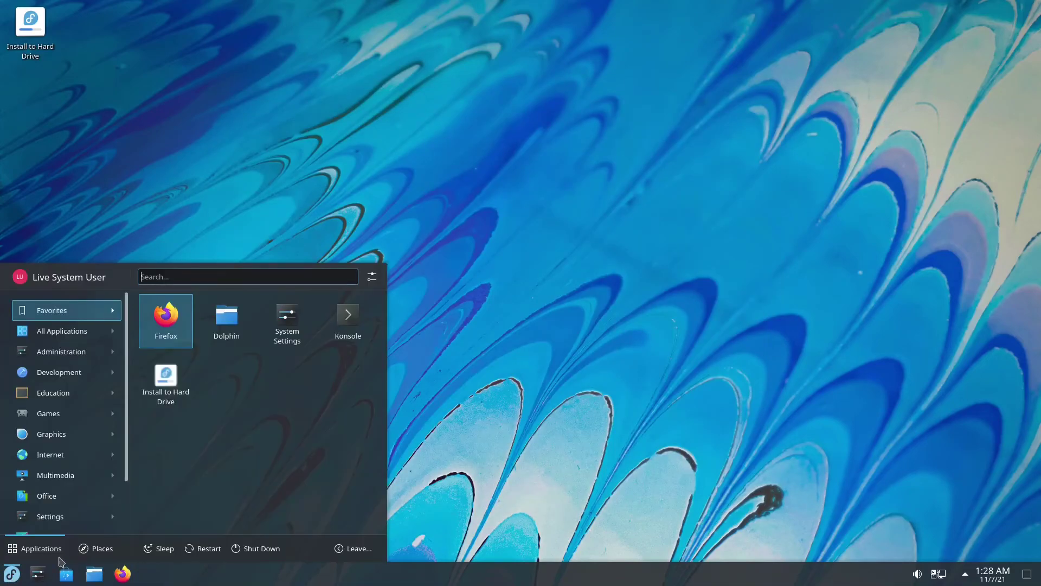
mouse_move(60, 495)
scroll(61, 484, "down", 3)
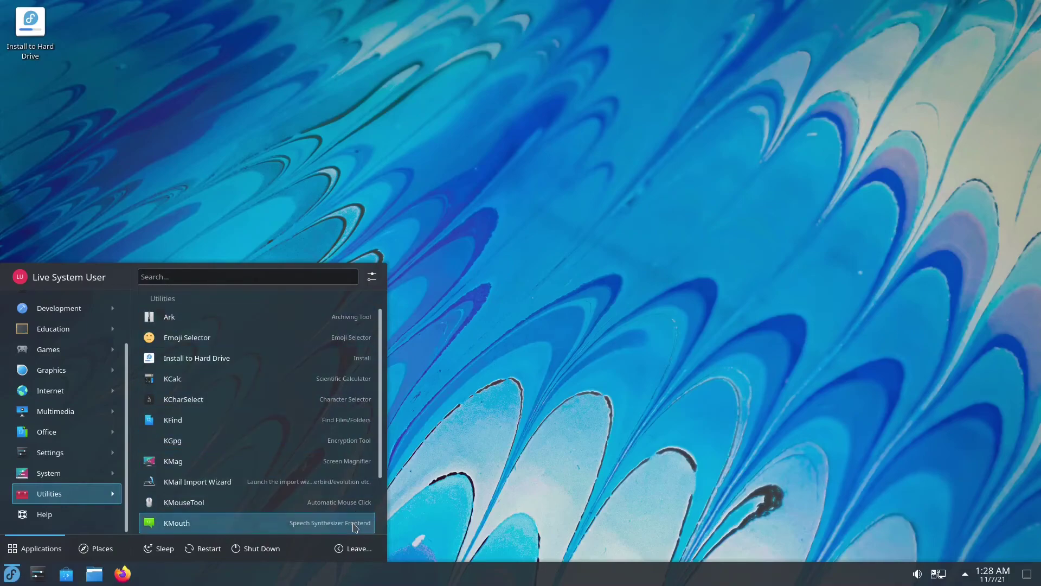
scroll(359, 431, "down", 3)
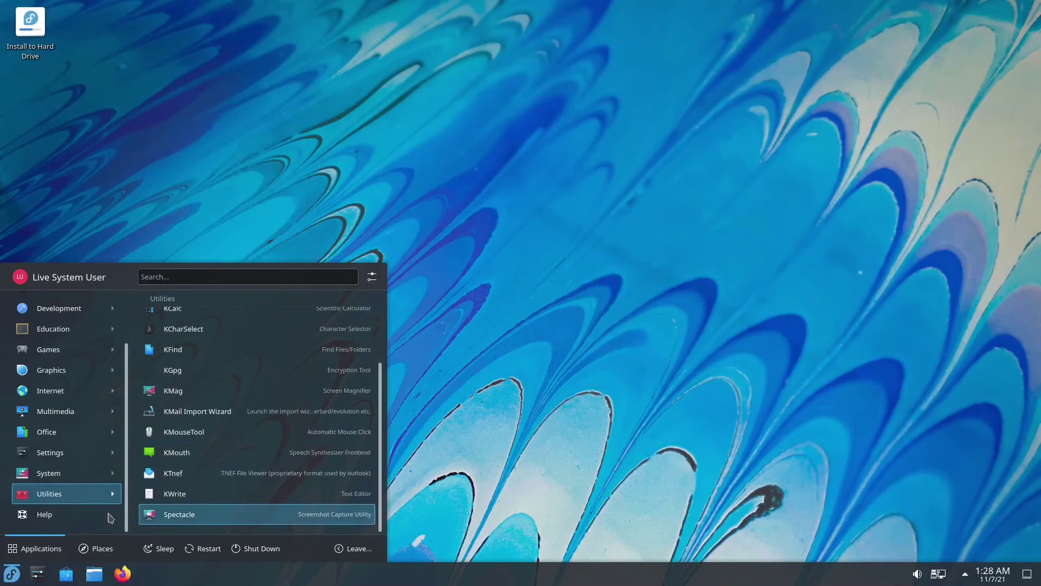
mouse_move(66, 472)
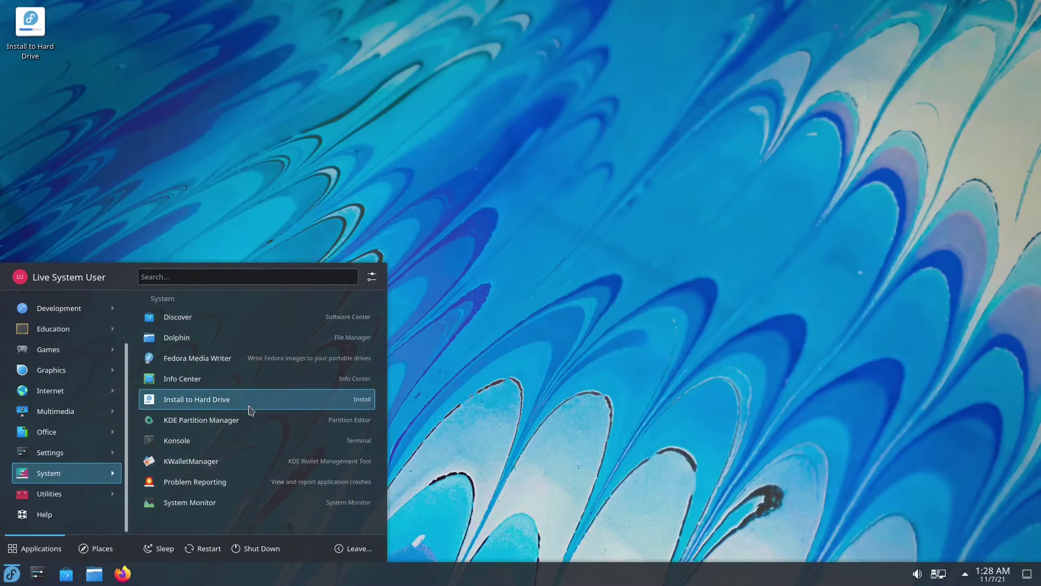
- Launch Dolphin on the Home folder, centre its window, and scroll through the Places panel
left_click(166, 339)
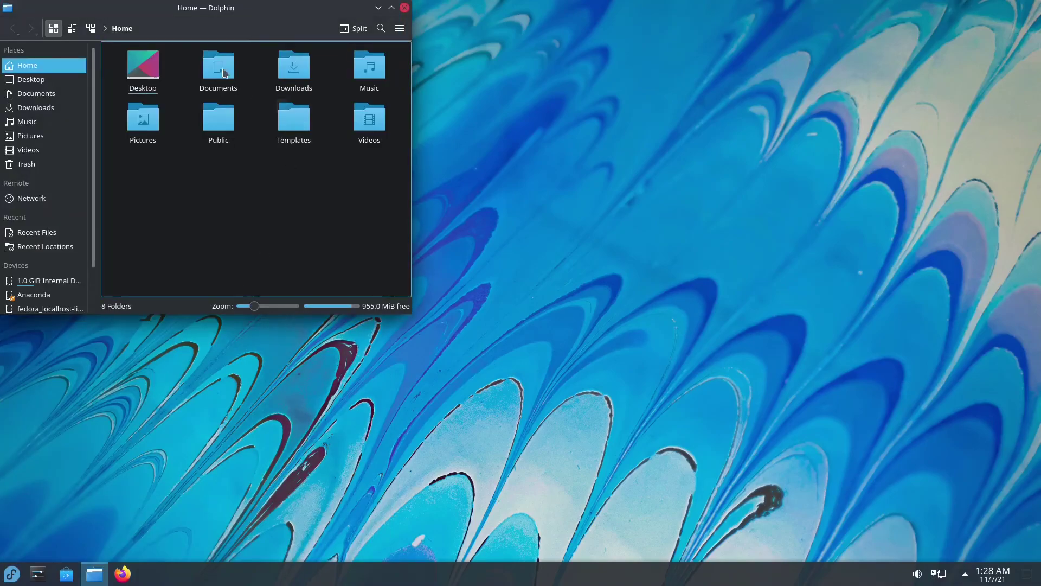
left_click_drag(144, 11, 543, 162)
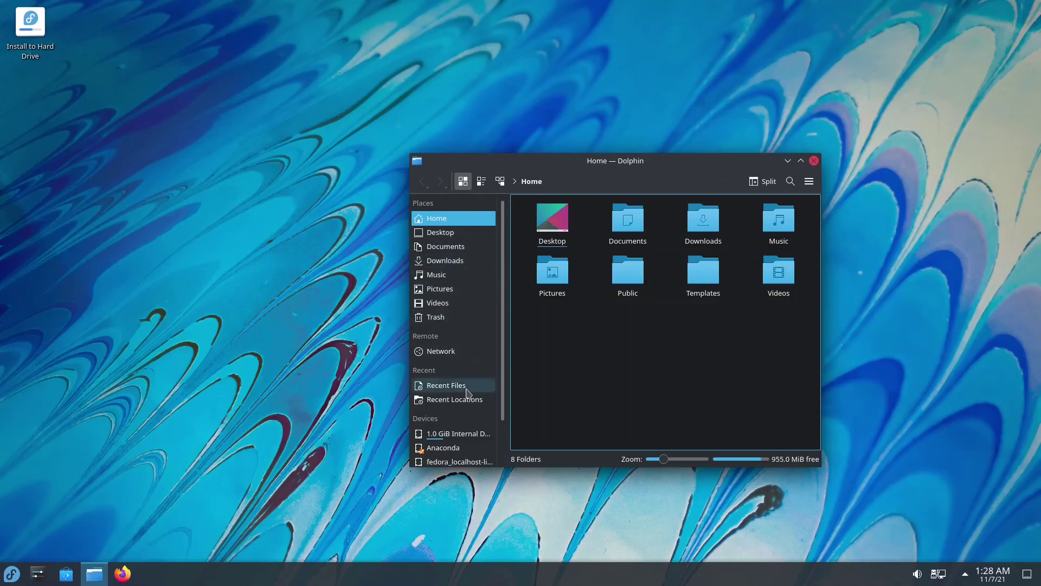
scroll(451, 423, "down", 2)
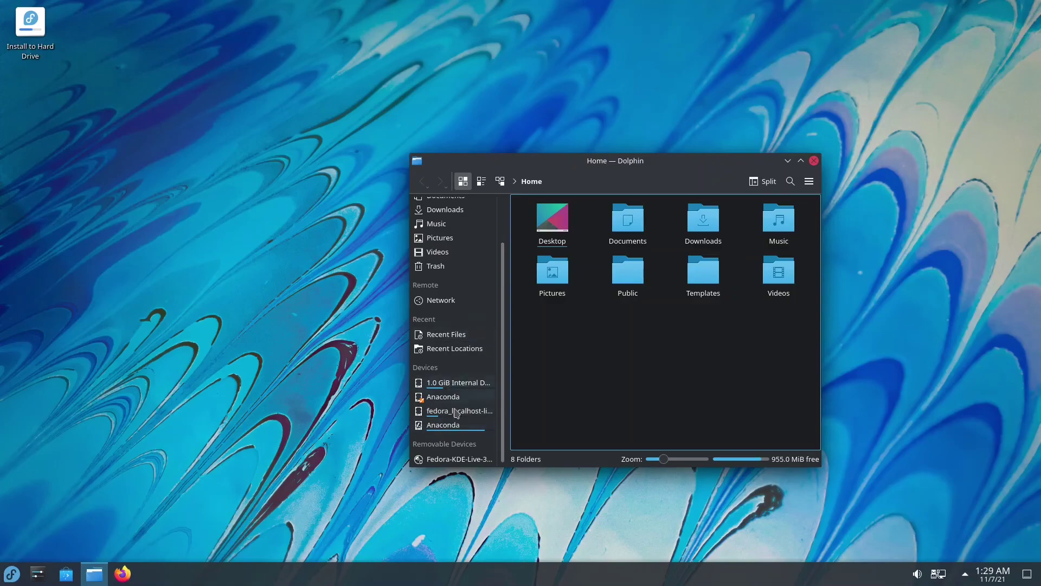
scroll(453, 336, "up", 2)
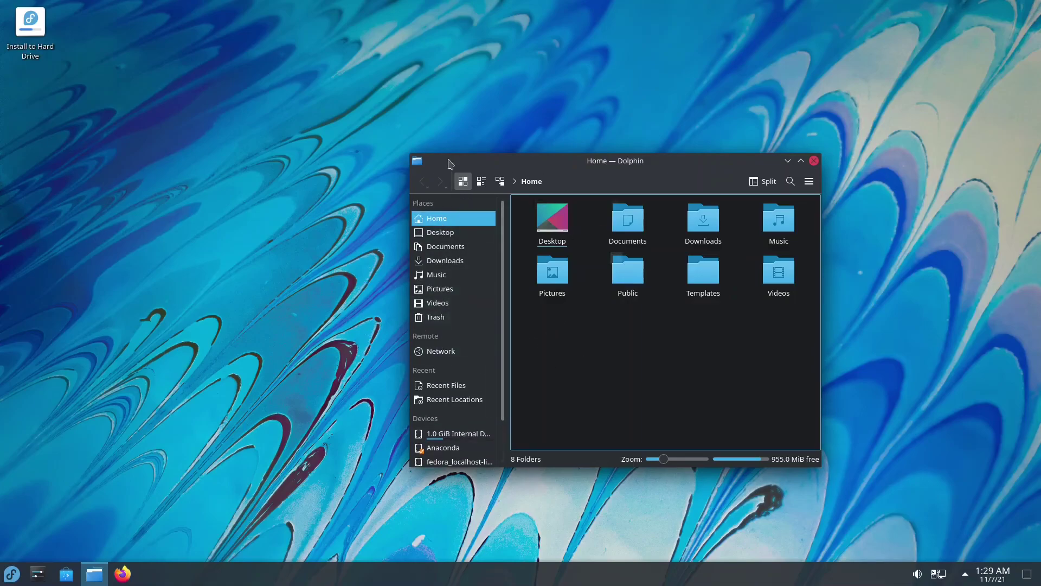
scroll(462, 352, "down", 2)
scroll(465, 288, "up", 2)
scroll(472, 361, "down", 2)
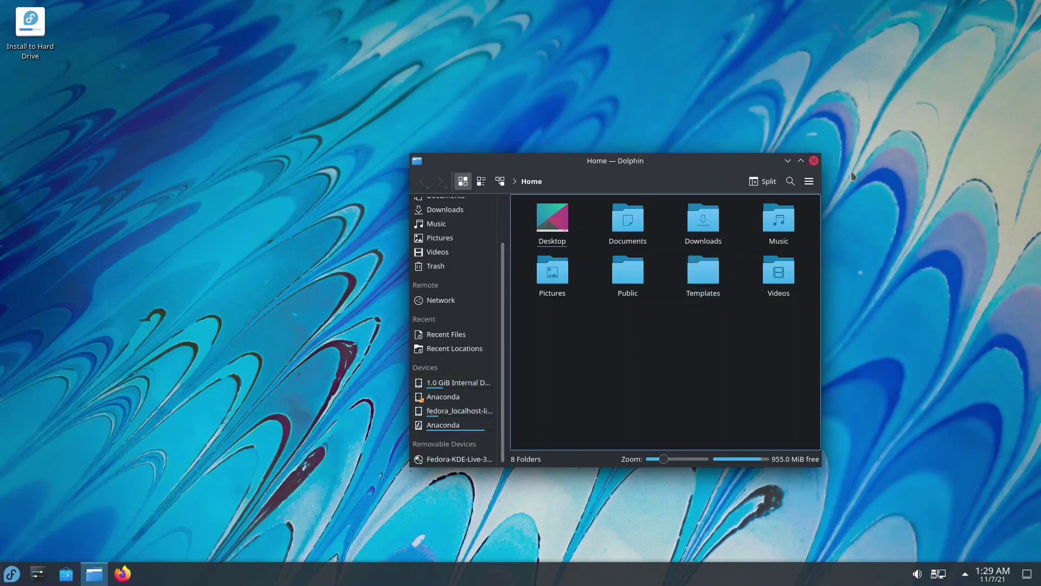
left_click(814, 161)
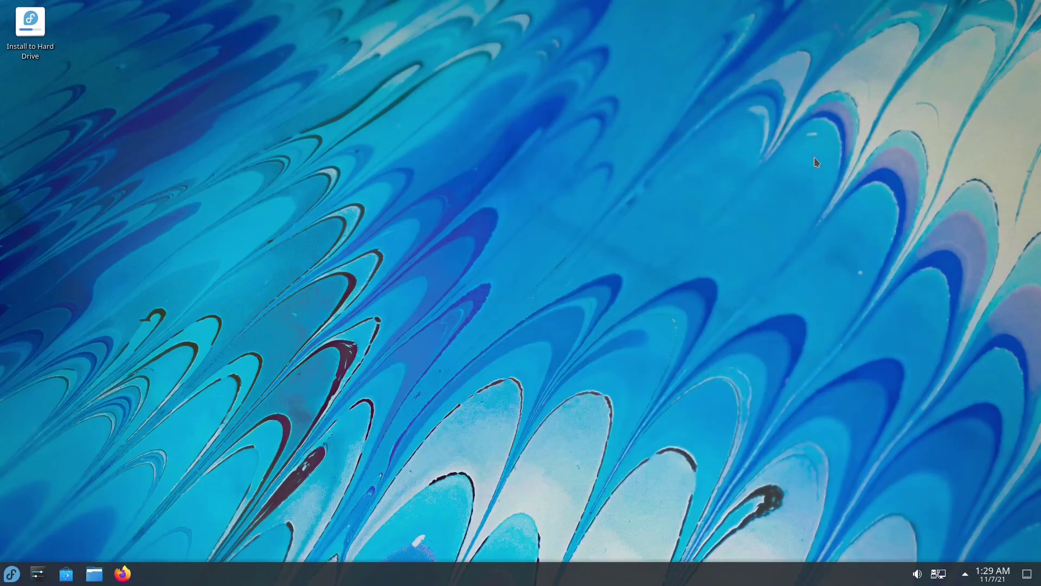